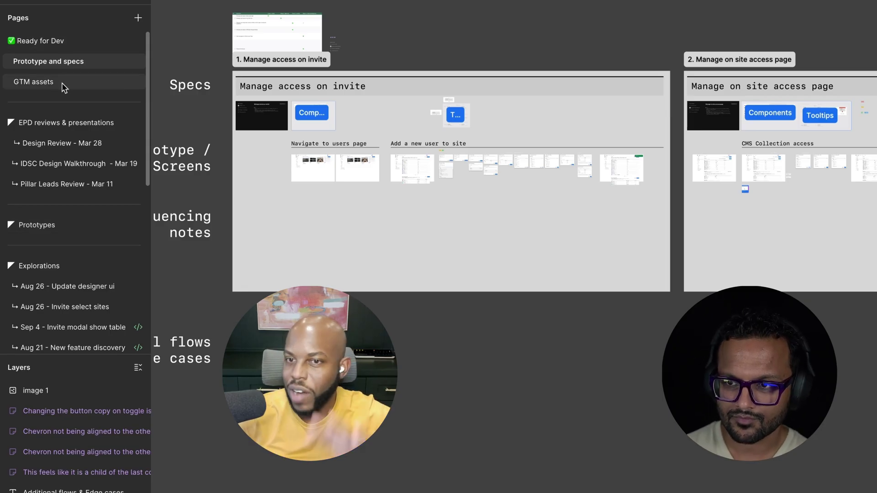
Open the Apr 10 - Tooltips page from the Explorations group in the Pages list.
scroll(68, 91, "down", 3)
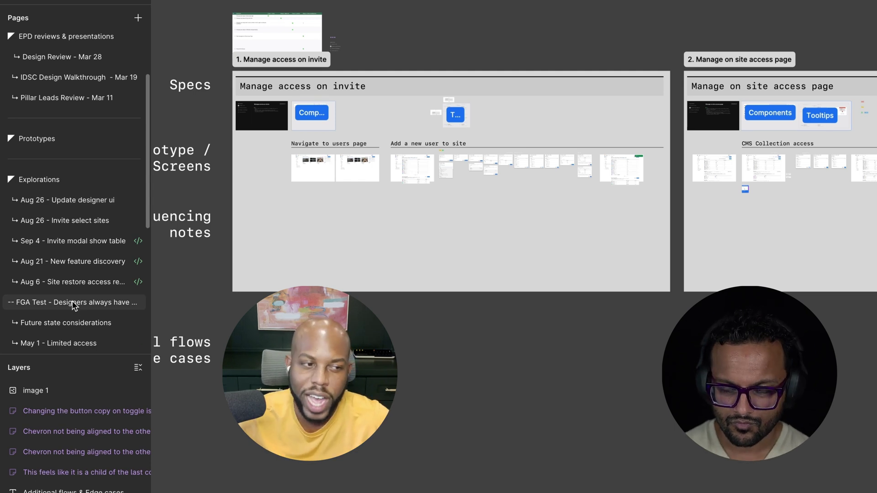
scroll(76, 275, "down", 1)
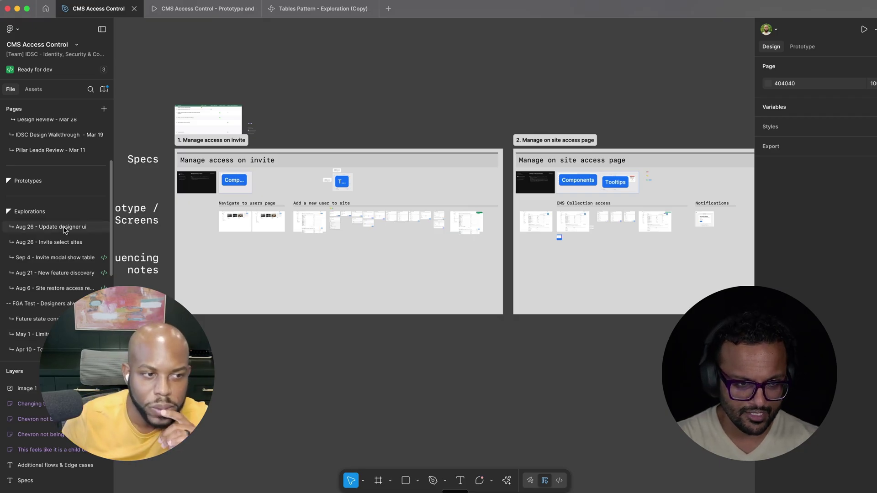
scroll(41, 338, "down", 2)
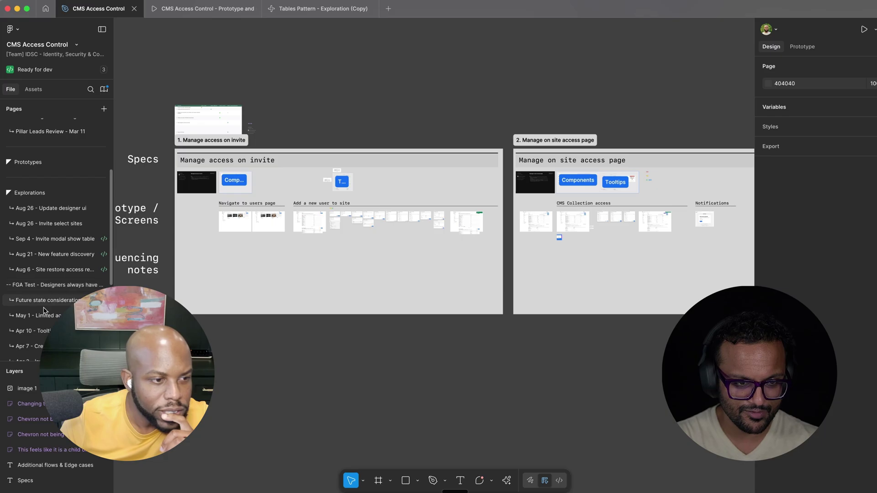
left_click(45, 315)
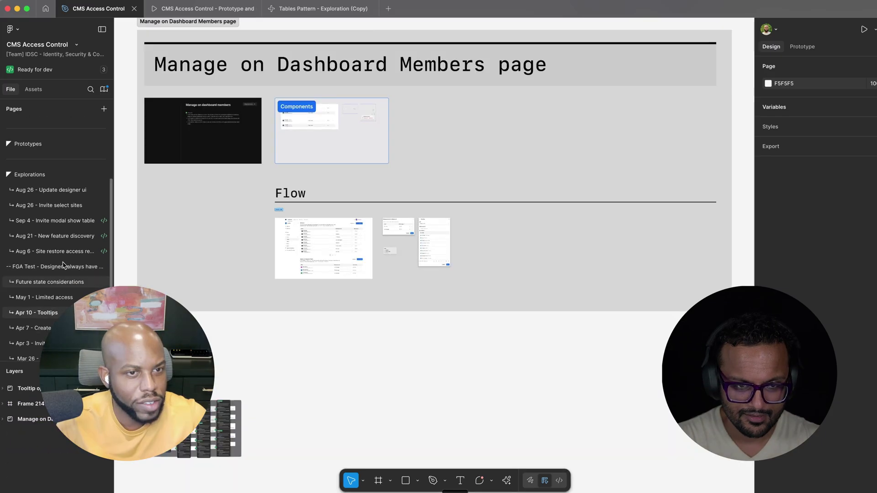
Zoom to fit the Tooltip options frame and hide its annotation cards to view the variants.
left_click(278, 284)
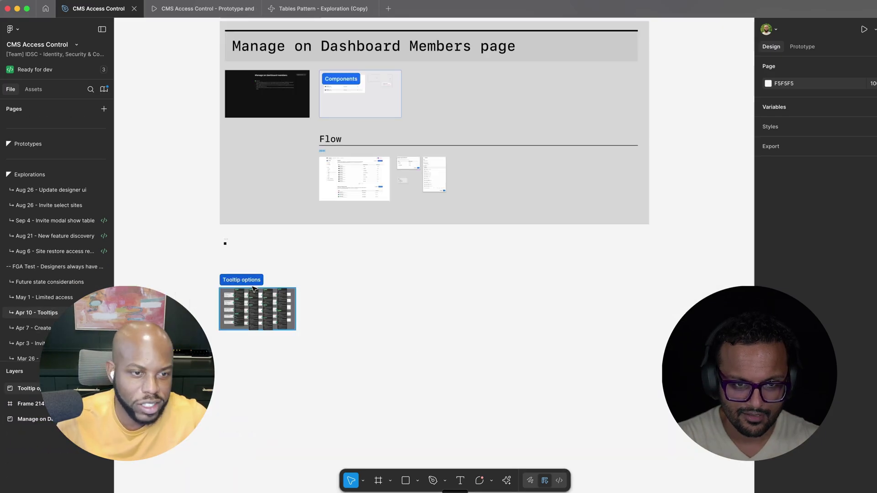
key("shift+2")
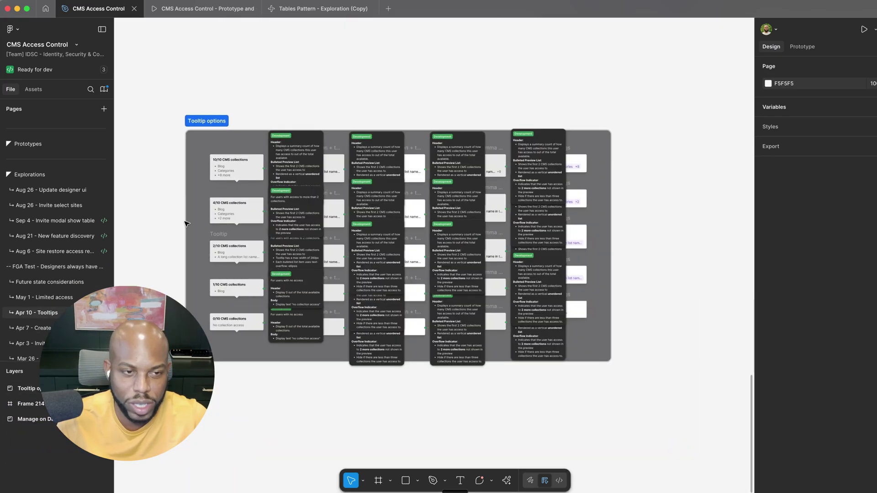
key("shift+y")
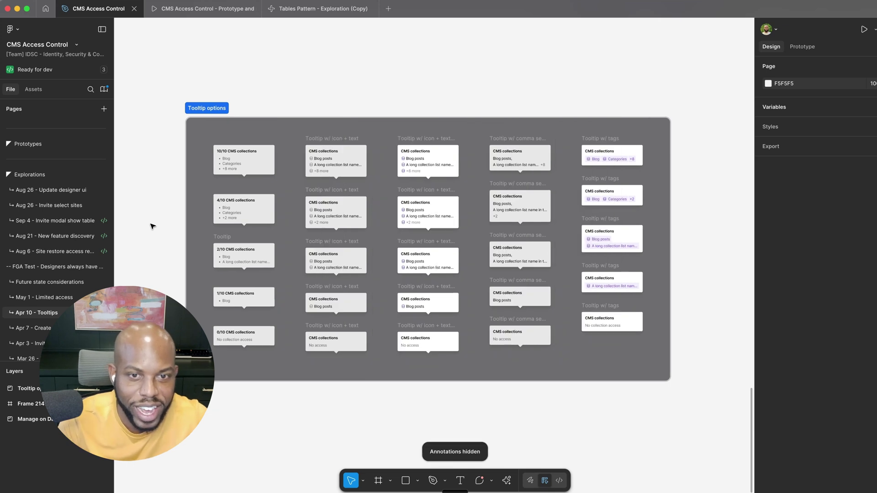
scroll(218, 292, "up", 3)
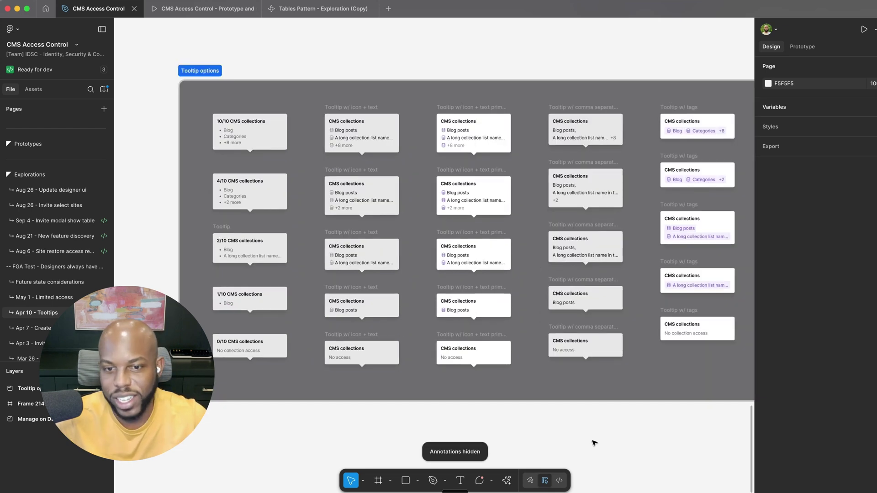
scroll(594, 442, "right", 3)
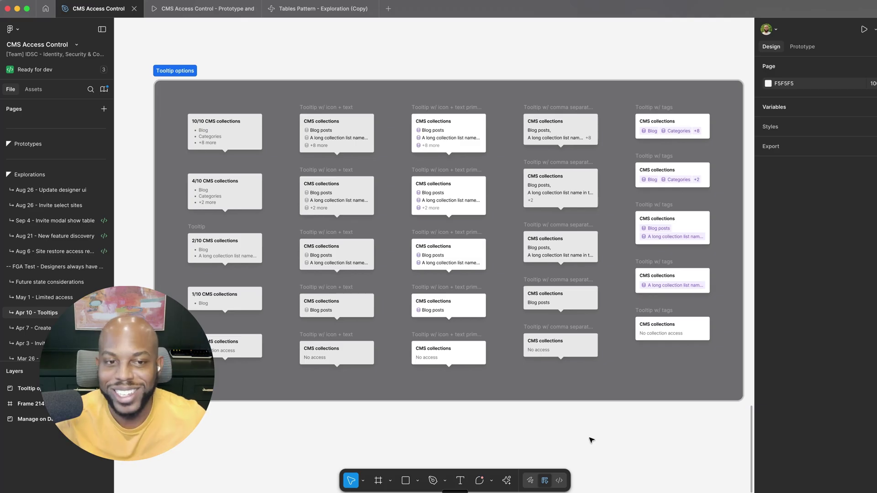
scroll(590, 439, "right", 3)
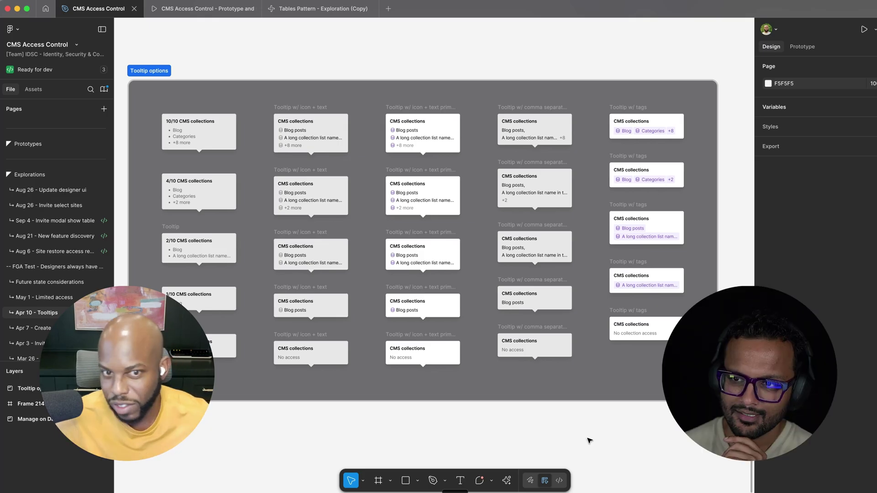
scroll(573, 440, "down", 3)
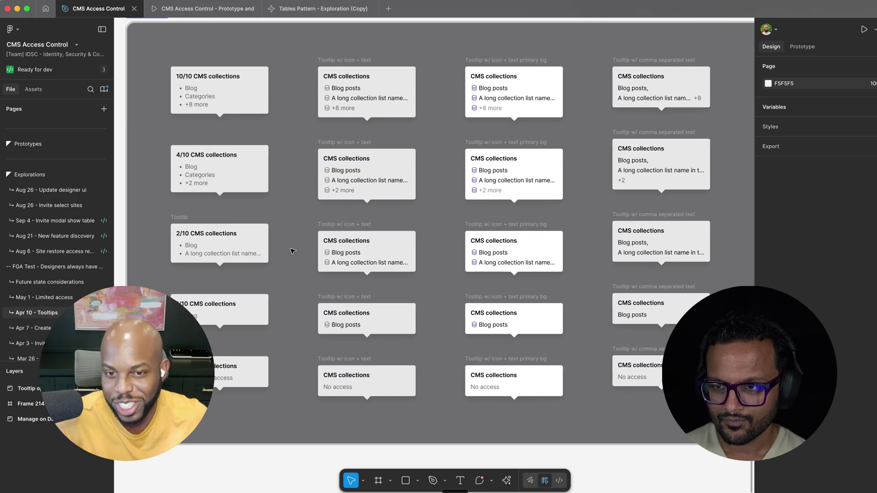
left_click(327, 245)
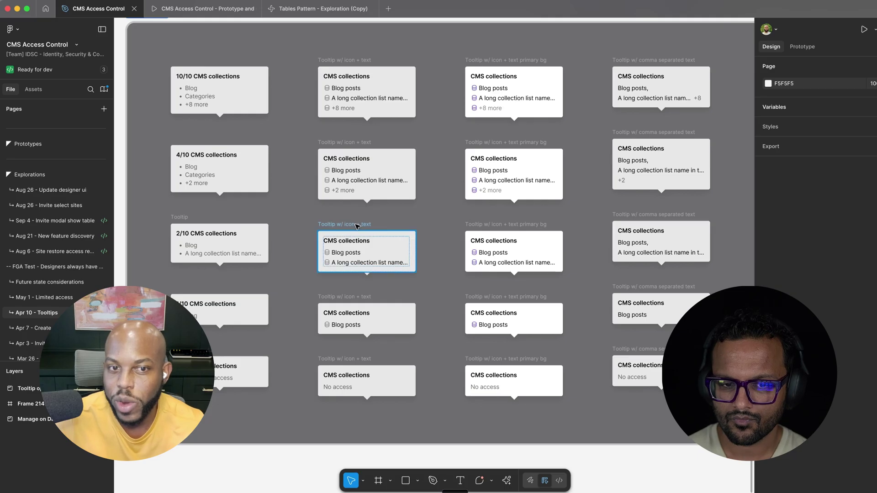
left_click(436, 243)
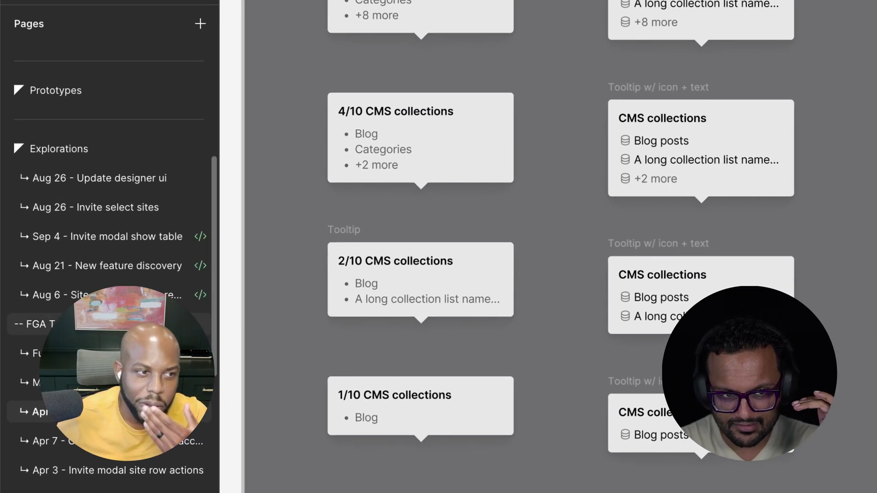
scroll(91, 338, "up", 1)
Go to the Prototype and specs page under Prototypes and display its prototype flows.
scroll(89, 261, "up", 3)
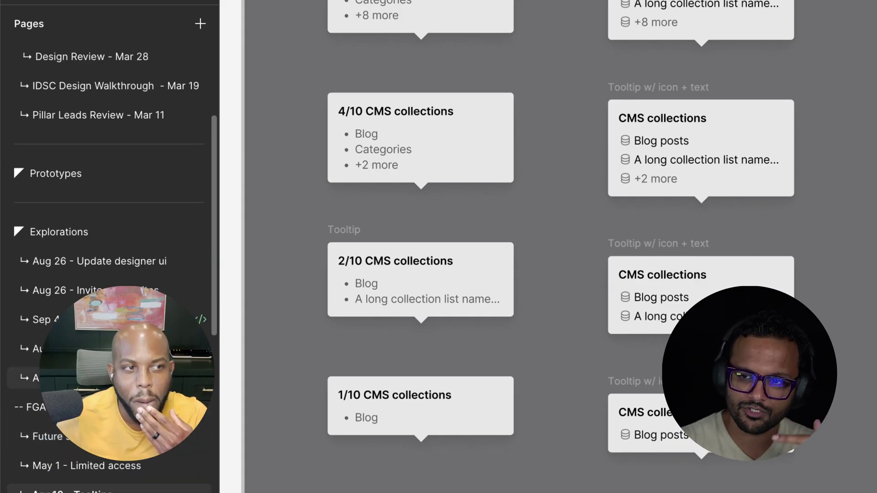
scroll(109, 315, "up", 4)
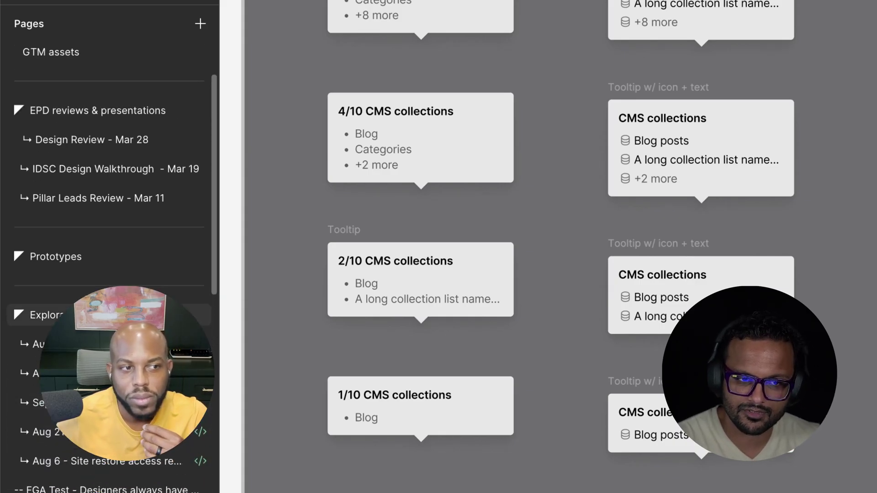
left_click(59, 256)
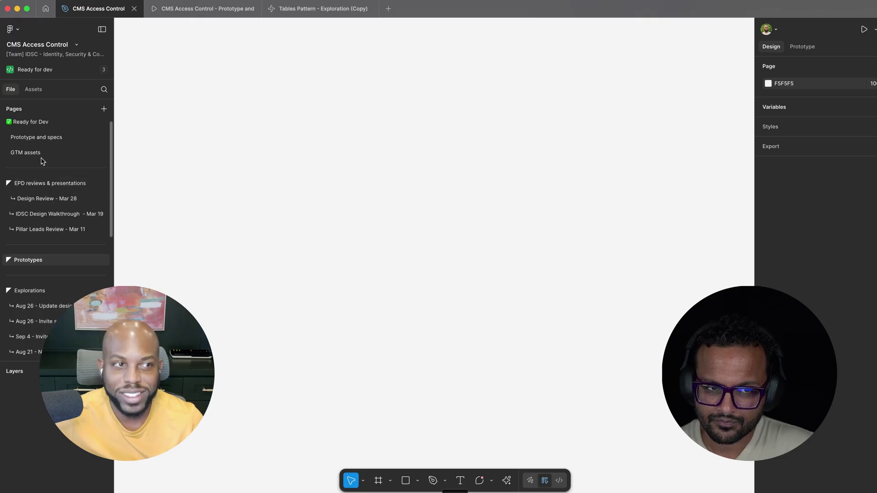
left_click(37, 137)
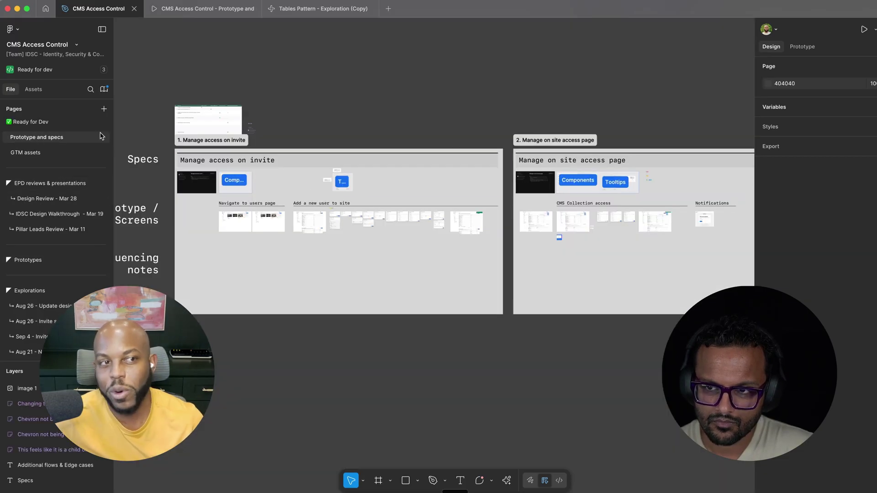
scroll(32, 247, "down", 2)
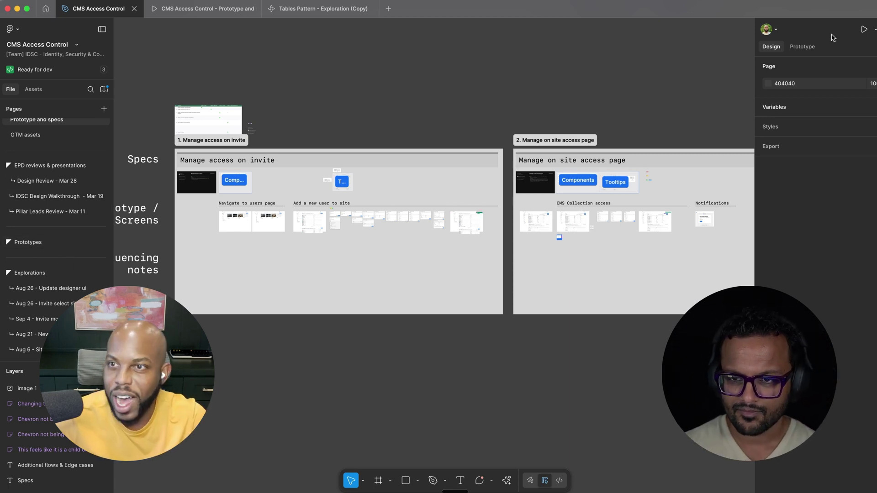
left_click(803, 47)
scroll(234, 229, "up", 3)
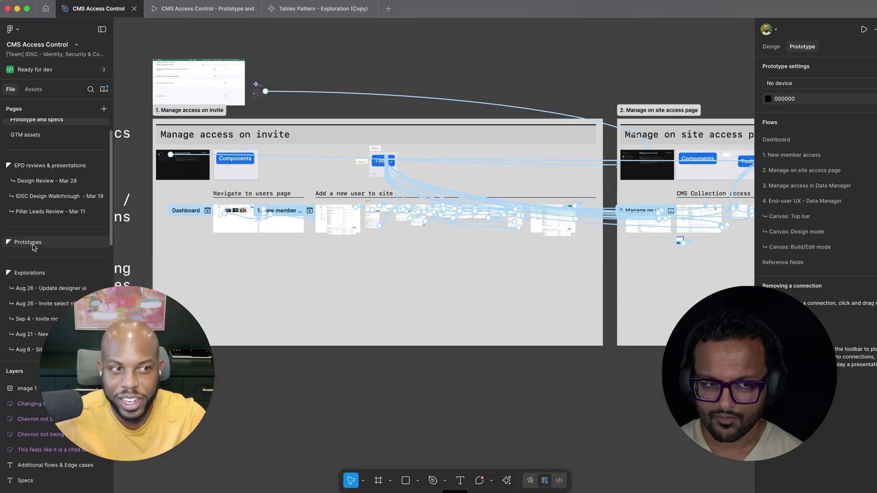
scroll(58, 172, "up", 1)
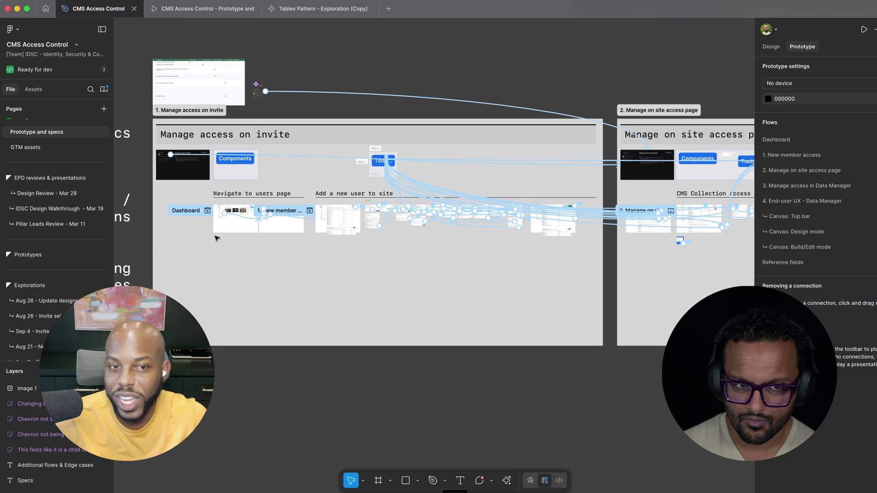
scroll(54, 171, "up", 1)
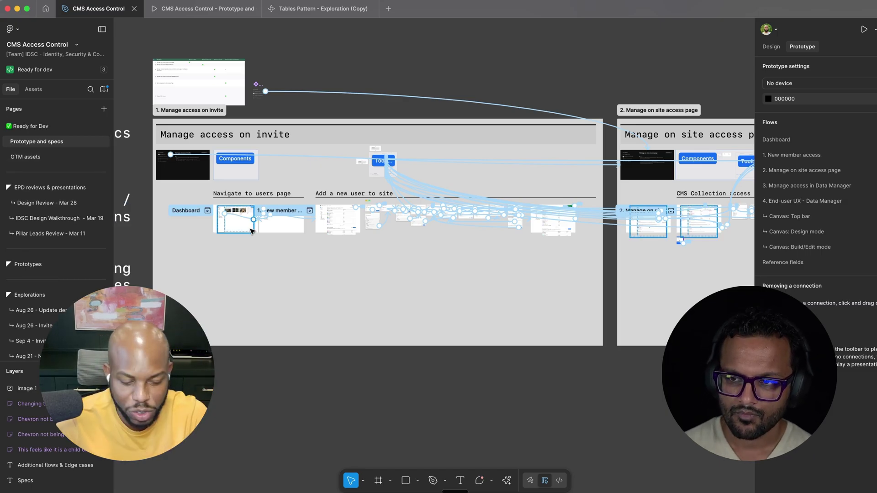
scroll(183, 237, "up", 5)
scroll(278, 232, "down", 4)
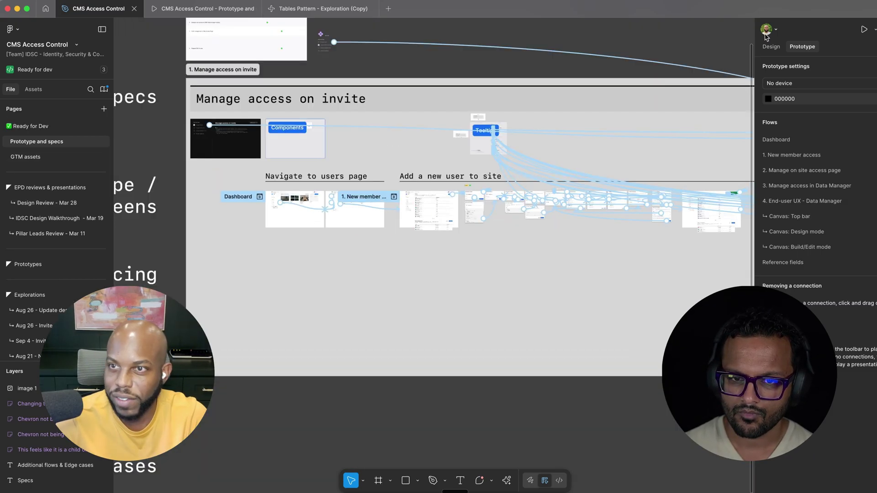
left_click(772, 46)
scroll(410, 188, "up", 4)
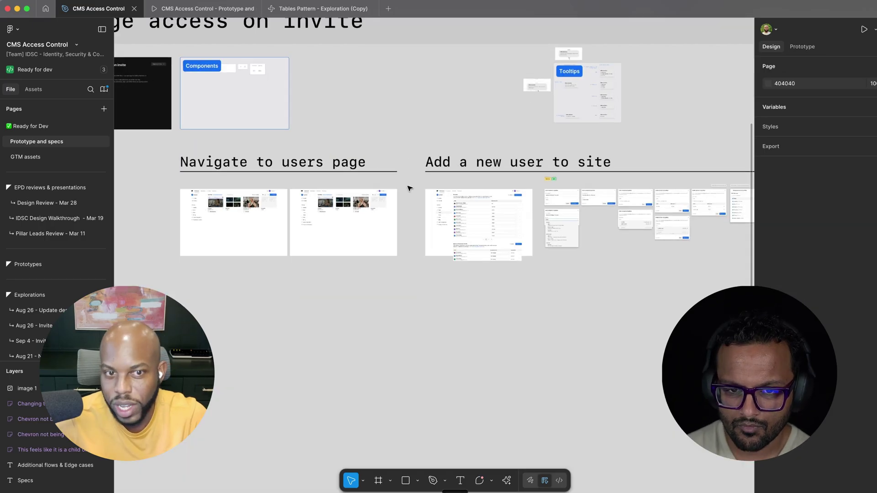
scroll(522, 222, "up", 4)
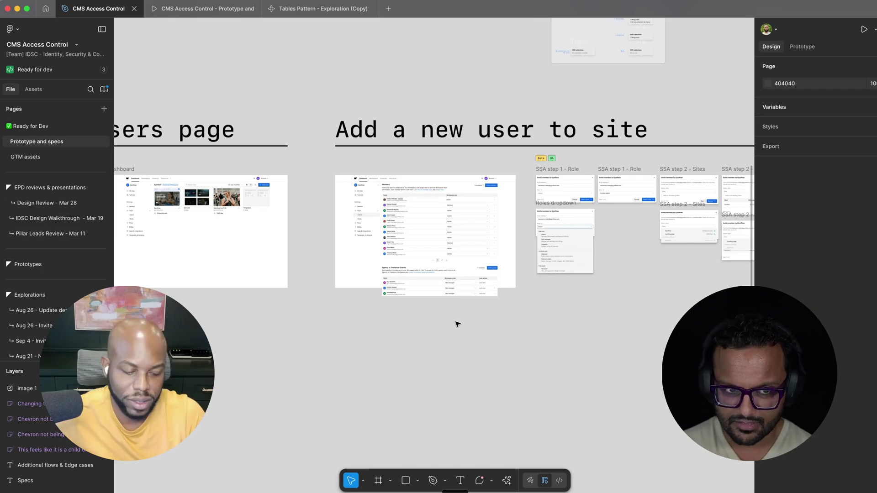
scroll(530, 325, "down", 3)
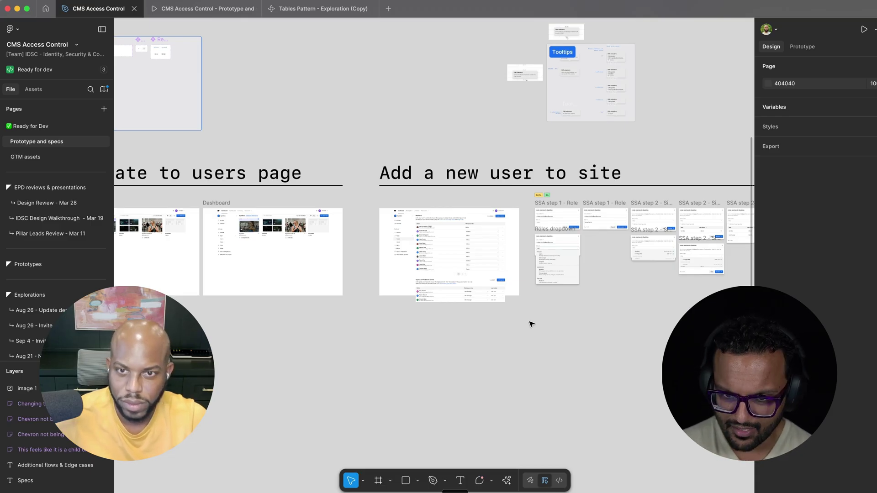
Pan across spec sections 2, 3 and 5, then select the 1. Manage access on invite section.
scroll(529, 324, "down", 10)
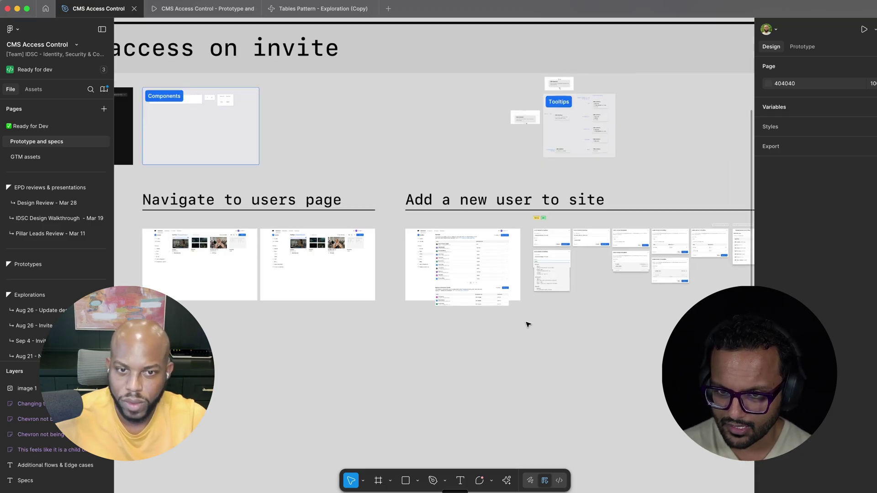
scroll(575, 380, "right", 10)
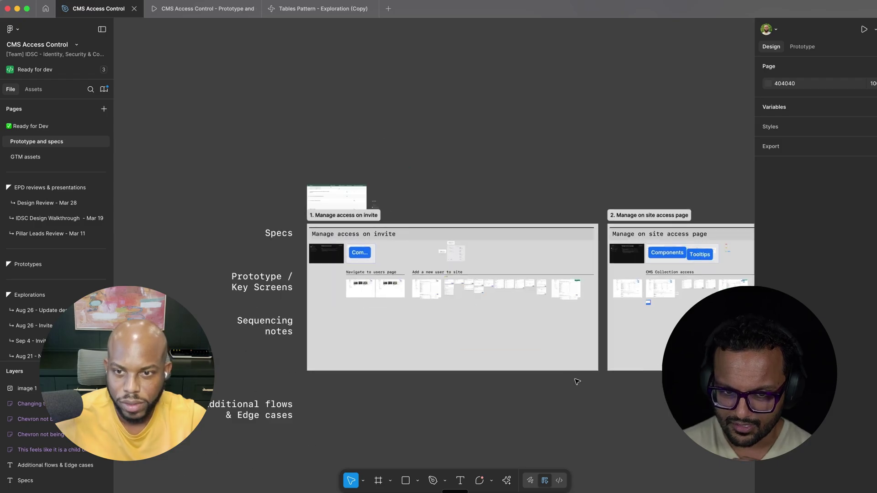
scroll(573, 378, "right", 15)
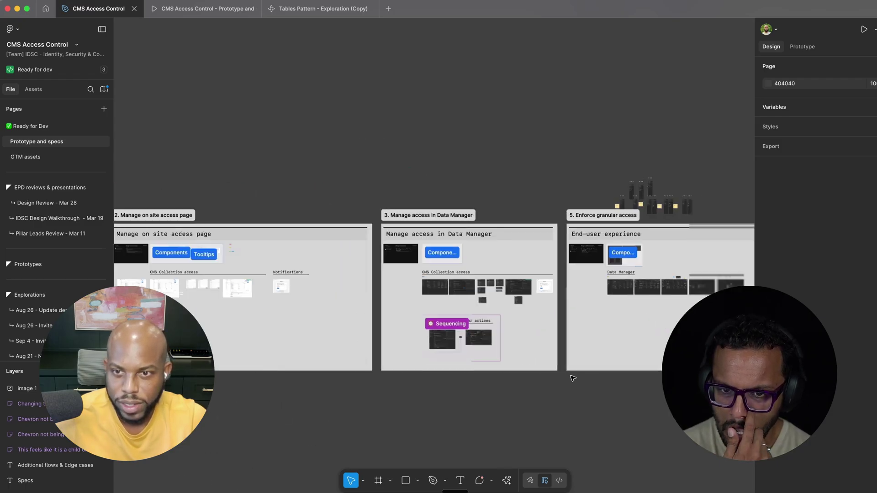
scroll(573, 378, "right", 10)
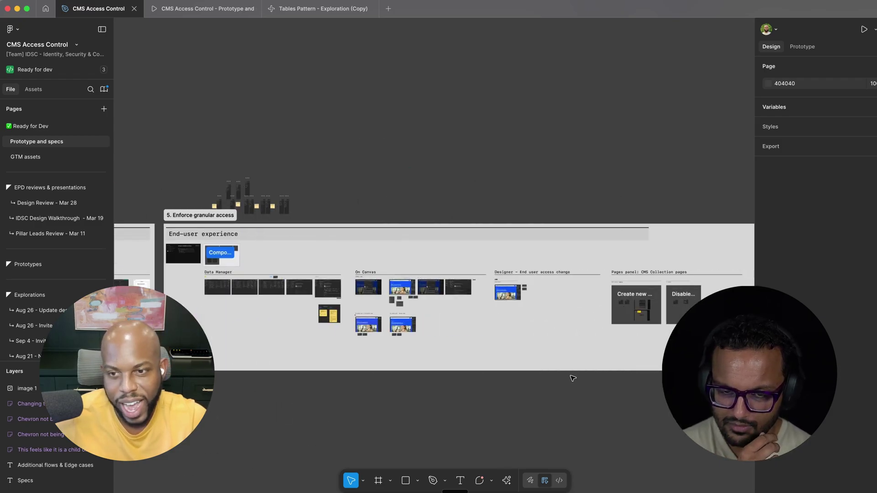
scroll(573, 378, "left", 12)
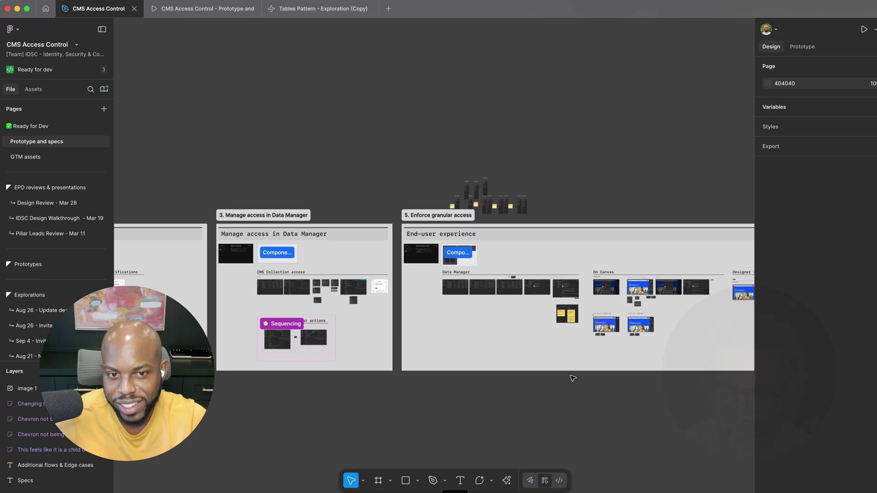
scroll(562, 372, "left", 20)
left_click(527, 327)
scroll(528, 327, "up", 10)
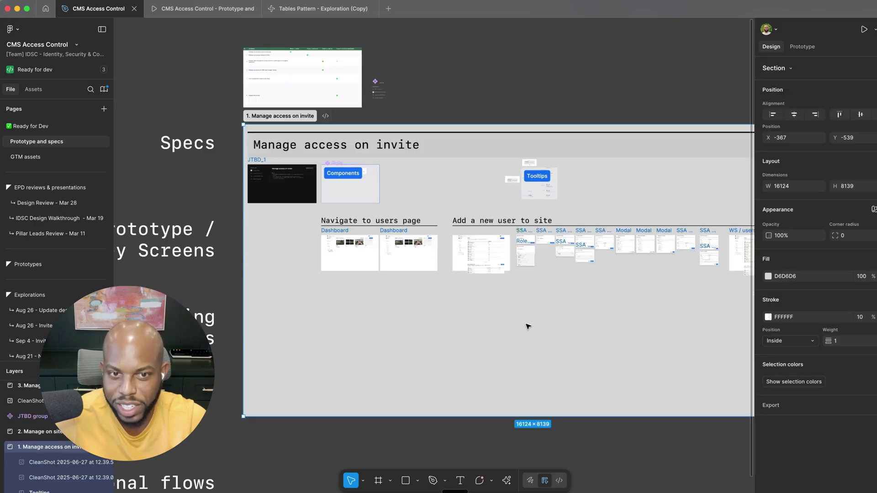
scroll(179, 200, "up", 10)
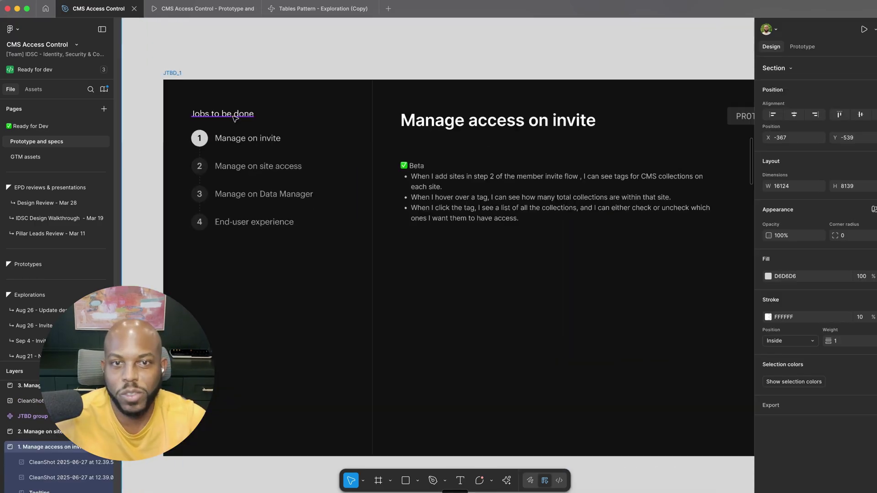
scroll(326, 214, "down", 5)
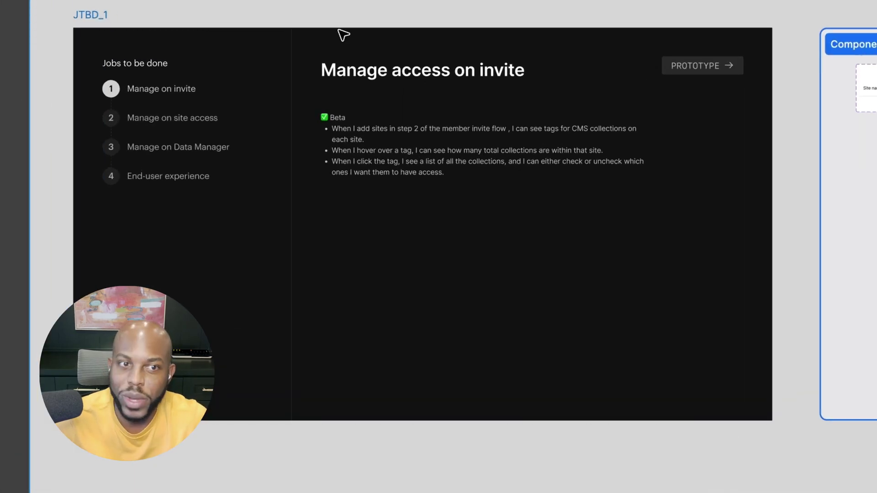
left_click(165, 137)
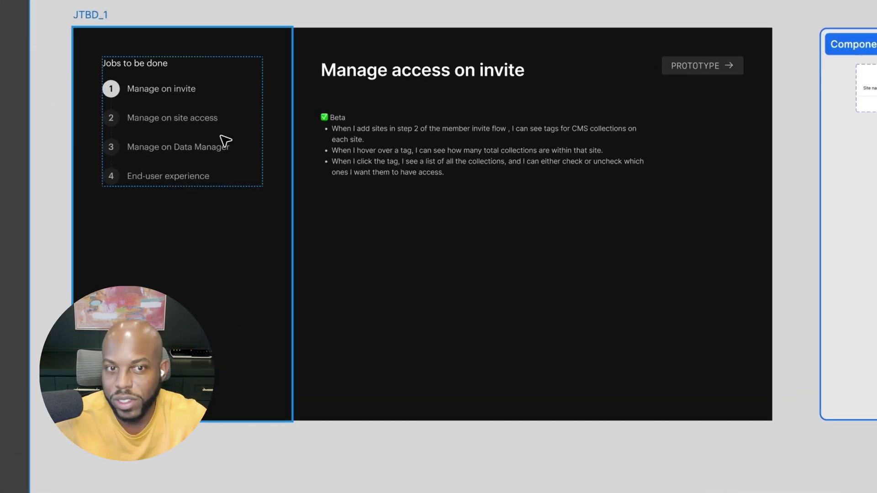
key("Escape")
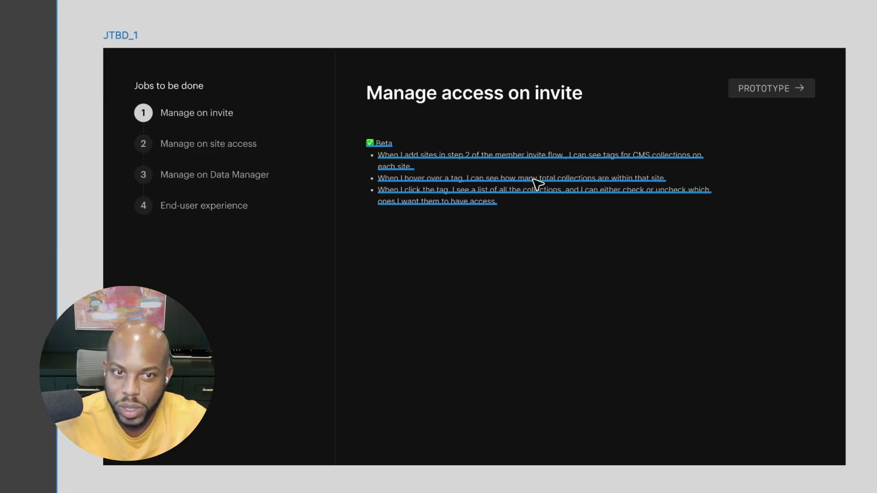
left_click(479, 255)
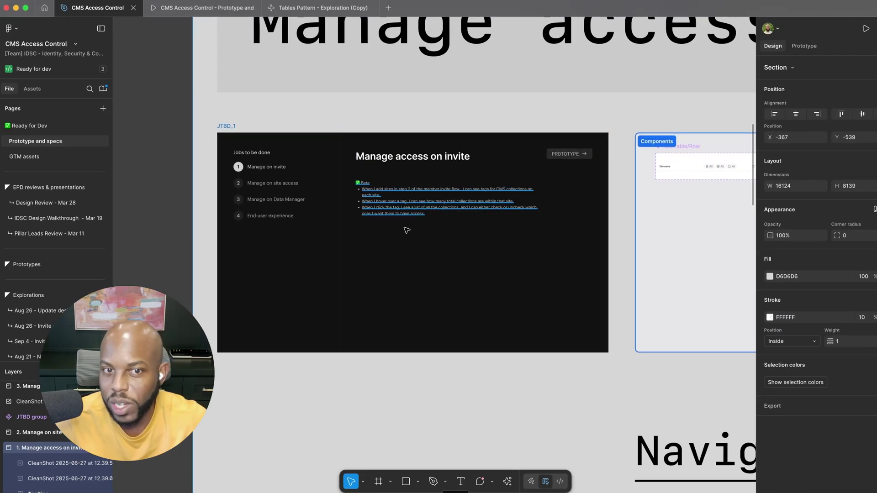
Select the Components frame beside JTBD_1 and pan over to the Add a new user to site flow.
scroll(434, 329, "down", 5)
scroll(492, 337, "right", 5)
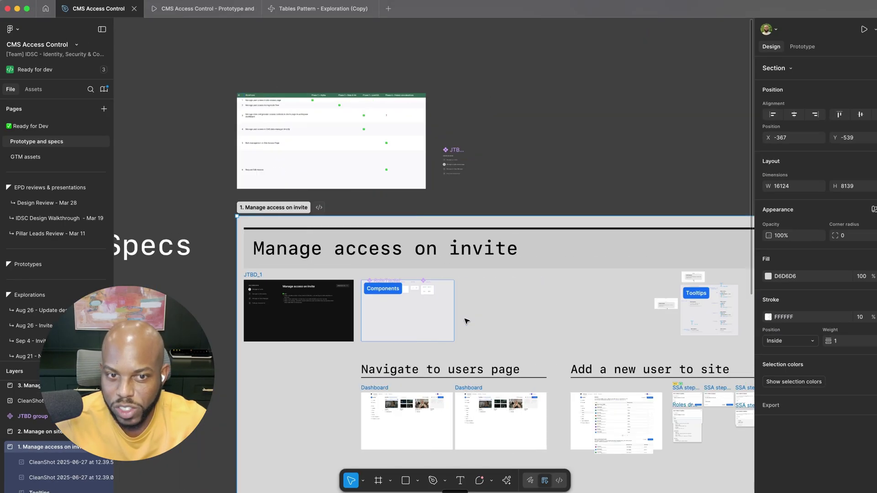
scroll(555, 383, "down", 5)
scroll(556, 383, "up", 2)
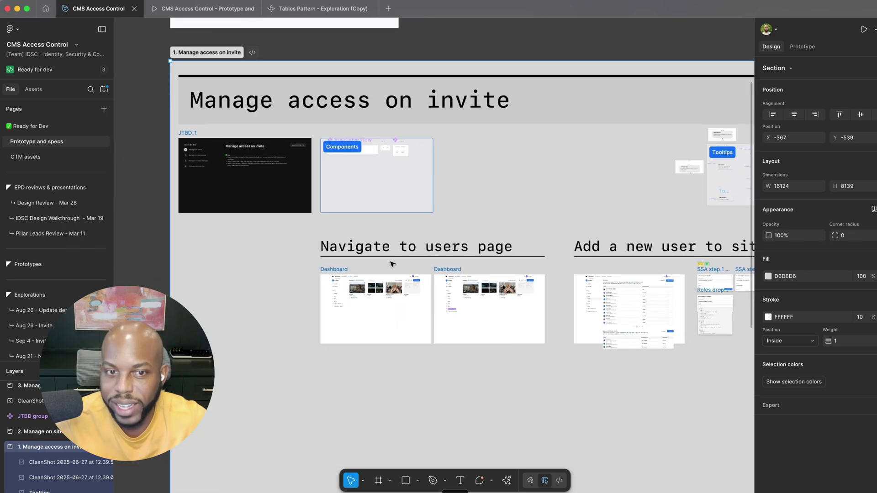
left_click(365, 175)
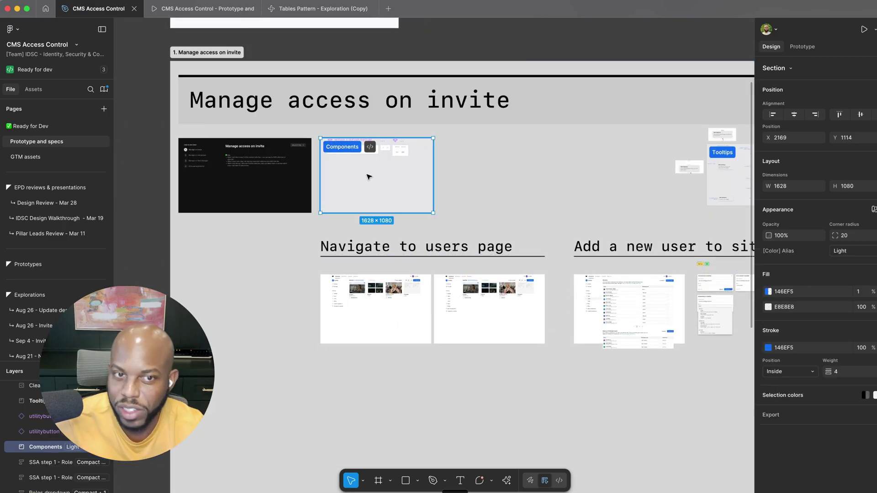
scroll(333, 164, "up", 5)
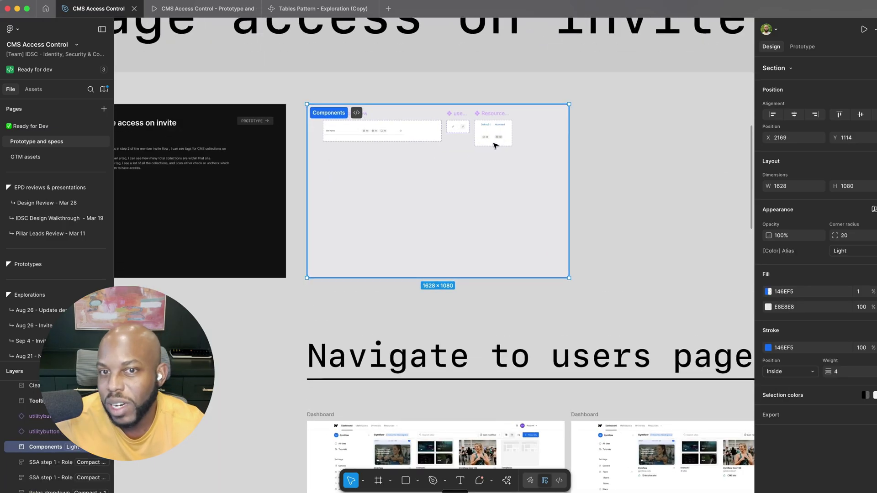
scroll(473, 132, "up", 2)
scroll(508, 243, "down", 5)
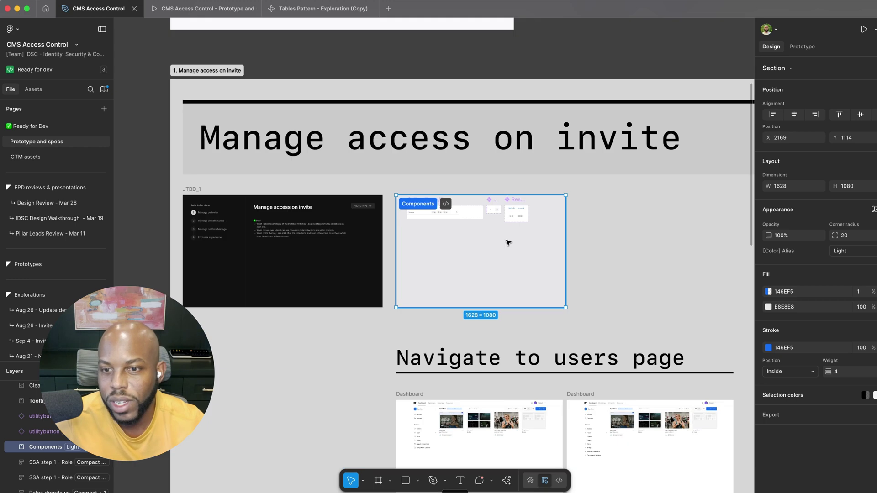
scroll(509, 243, "down", 5)
scroll(505, 358, "up", 2)
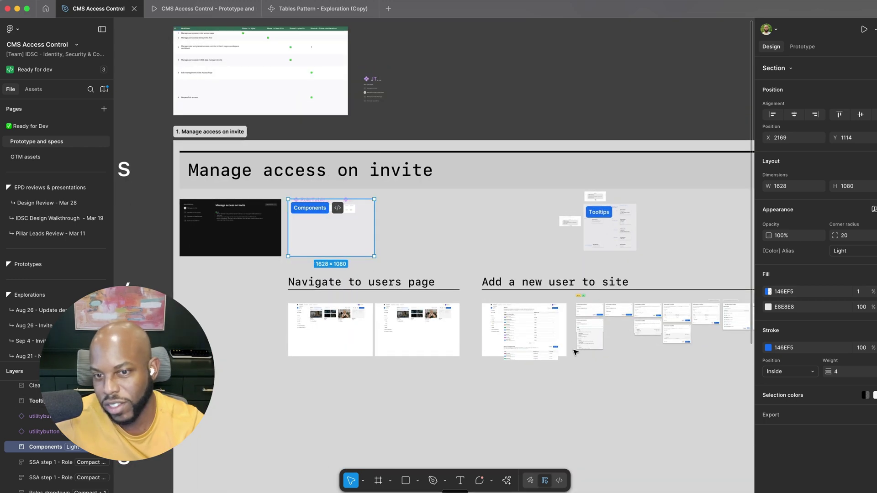
scroll(573, 352, "right", 5)
scroll(350, 368, "up", 3)
Show the prototype interaction settings and clear the selection to reveal all prototype flows.
key("shift+e")
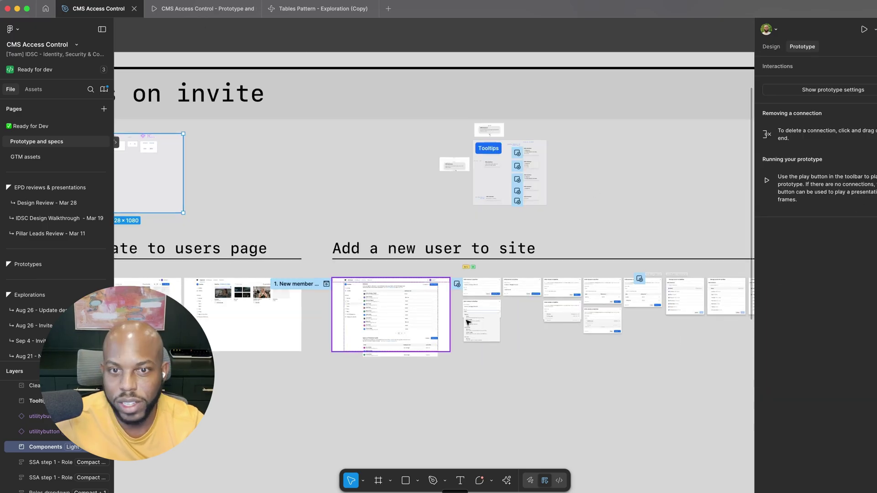
scroll(467, 322, "down", 3)
scroll(466, 320, "up", 5)
scroll(601, 255, "down", 3)
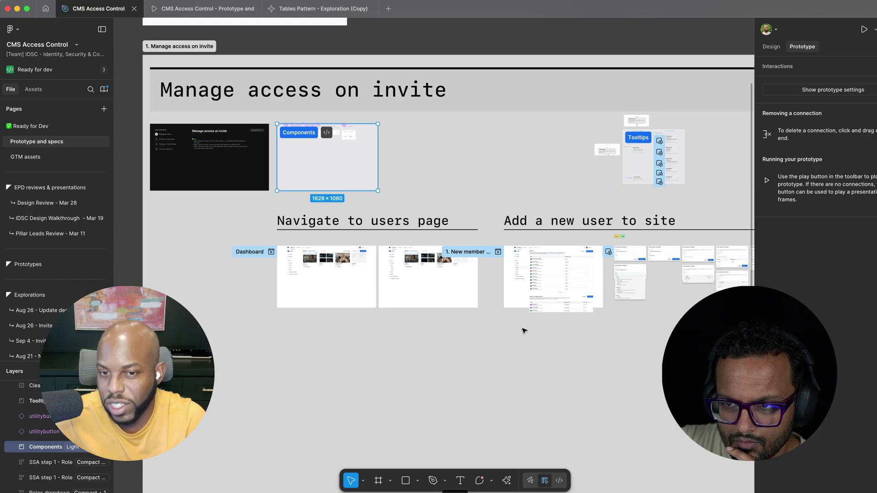
scroll(524, 330, "right", 2)
left_click(524, 331)
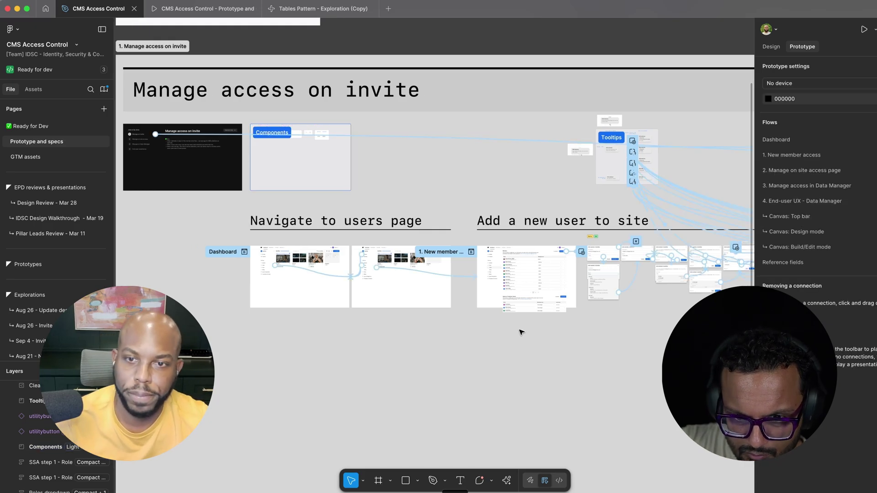
Inspect the SSA step frames, then hide the connection lines and zoom out over the dialog steps.
scroll(521, 331, "right", 5)
scroll(521, 331, "right", 3)
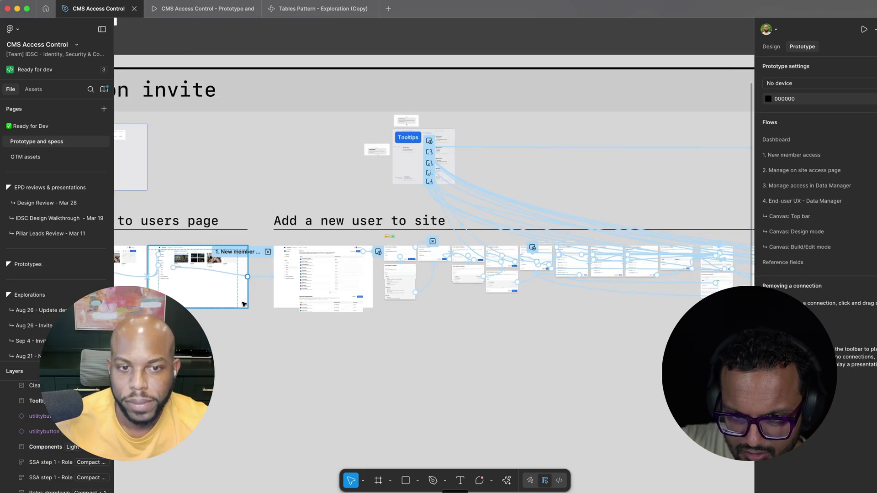
scroll(258, 268, "up", 5, "ctrl")
scroll(406, 388, "up", 3, "ctrl")
scroll(408, 389, "up", 3)
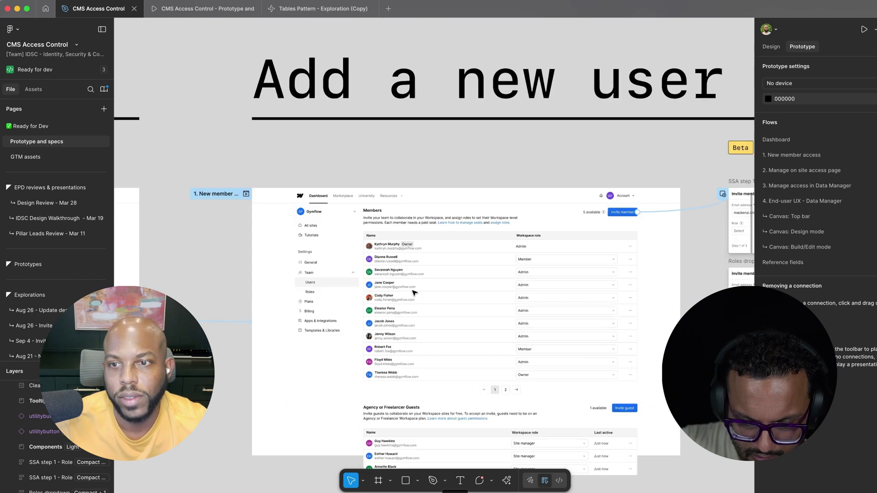
scroll(359, 300, "down", 2, "ctrl")
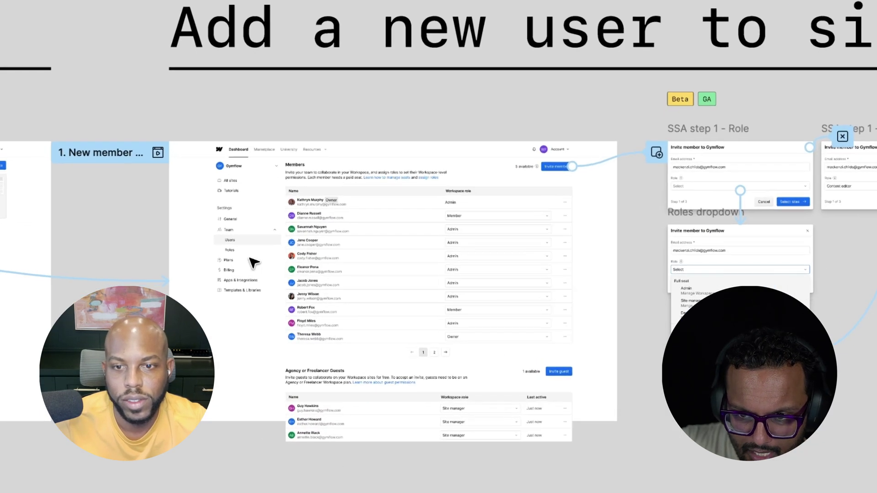
scroll(253, 263, "down", 1, "ctrl")
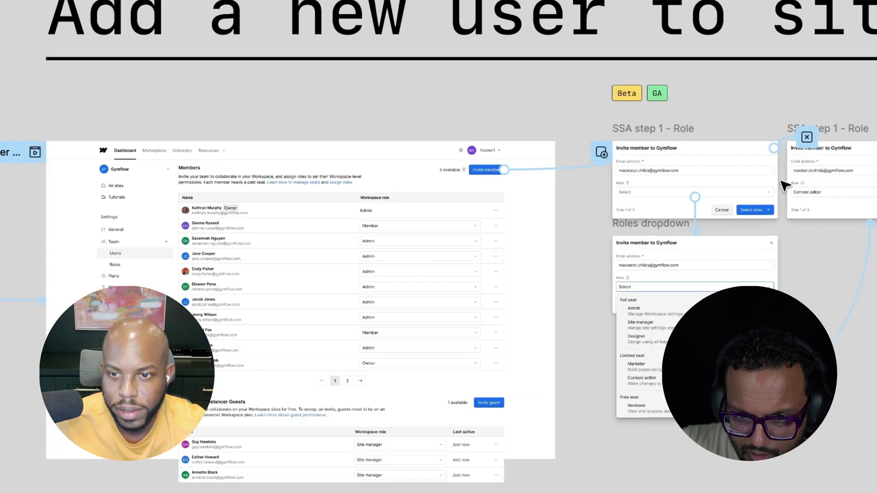
scroll(586, 267, "right", 10)
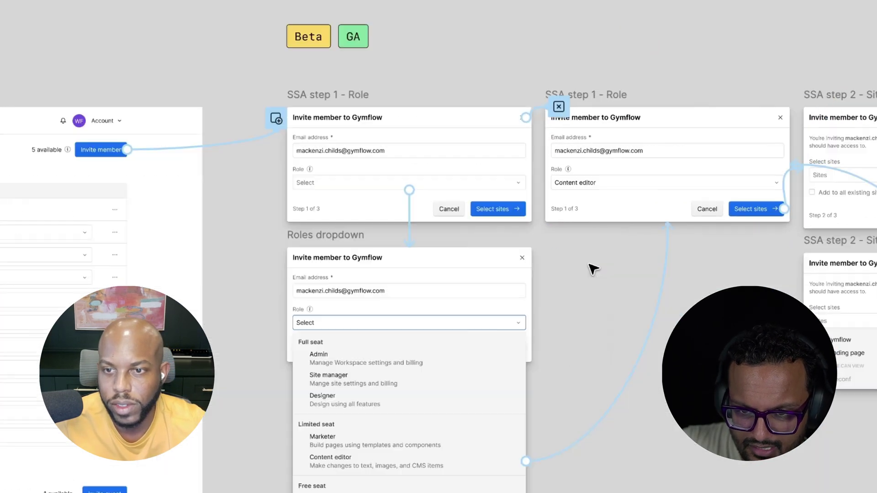
scroll(571, 293, "up", 2, "ctrl")
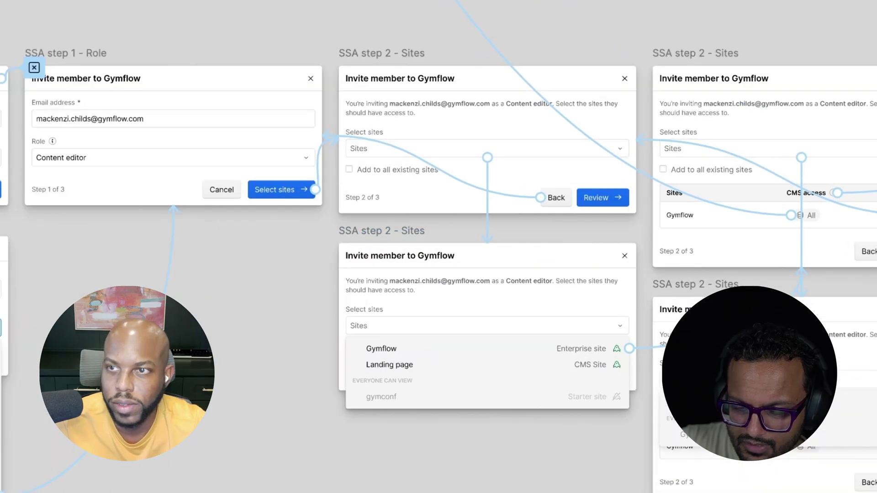
key("Escape")
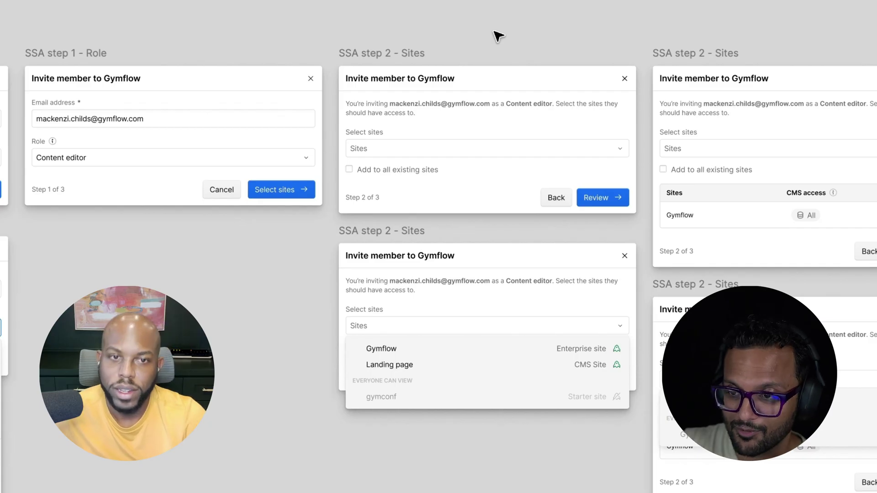
scroll(483, 52, "down", 5)
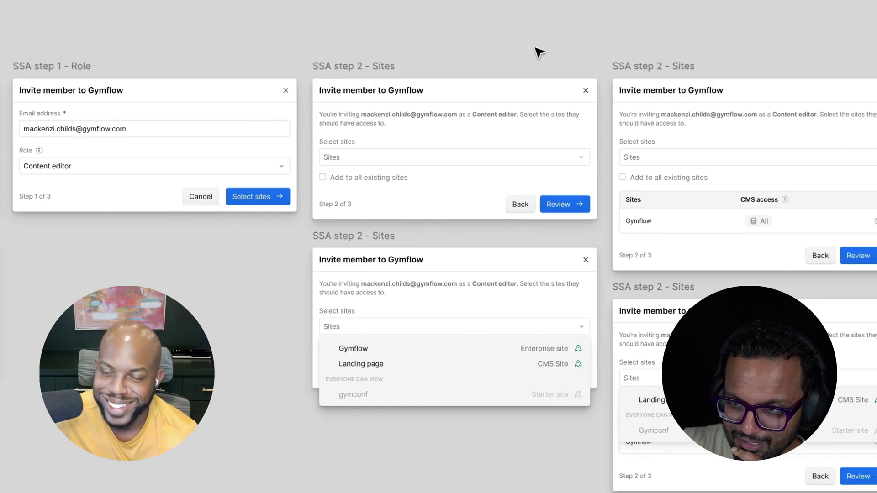
key("ctrl+backslash")
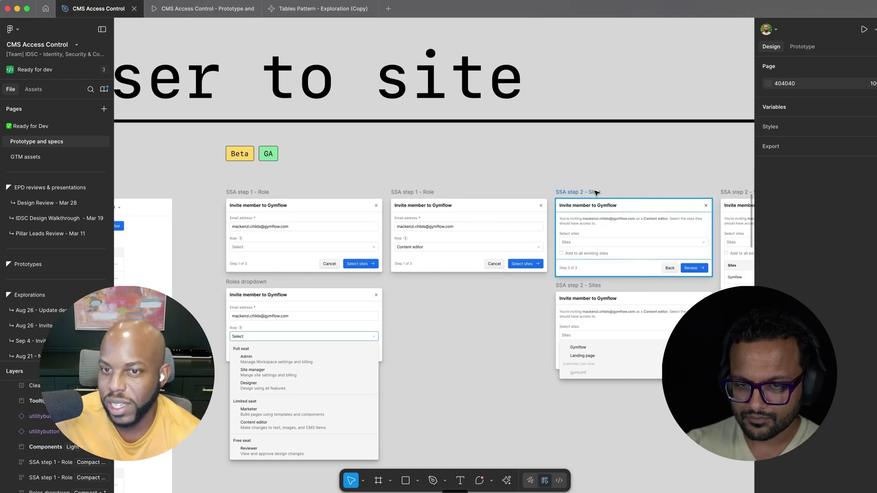
Pan across the SSA step 2 and Modal frames, then zoom out to the Manage access on invite overview.
scroll(599, 192, "right", 3)
scroll(600, 191, "right", 10)
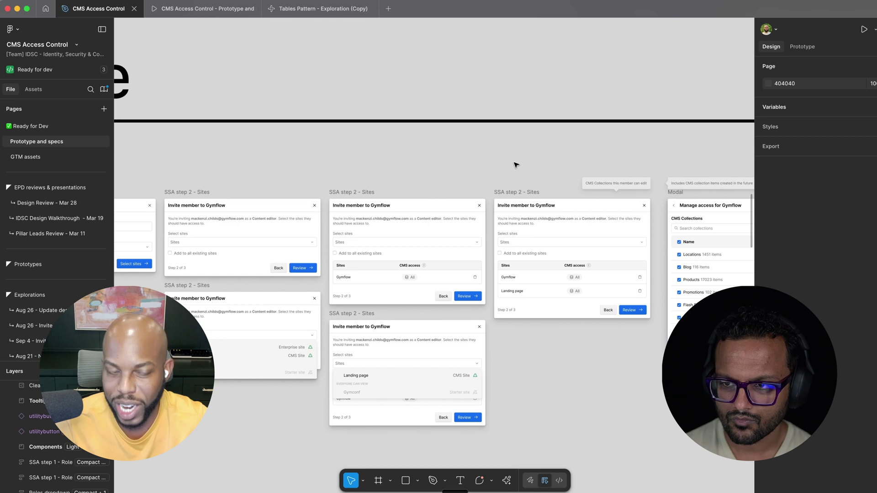
scroll(542, 179, "down", 5)
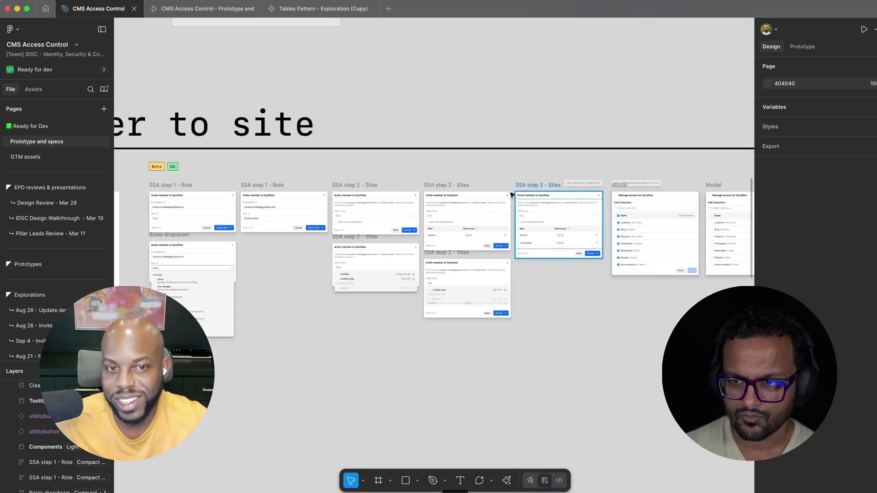
scroll(382, 187, "up", 5)
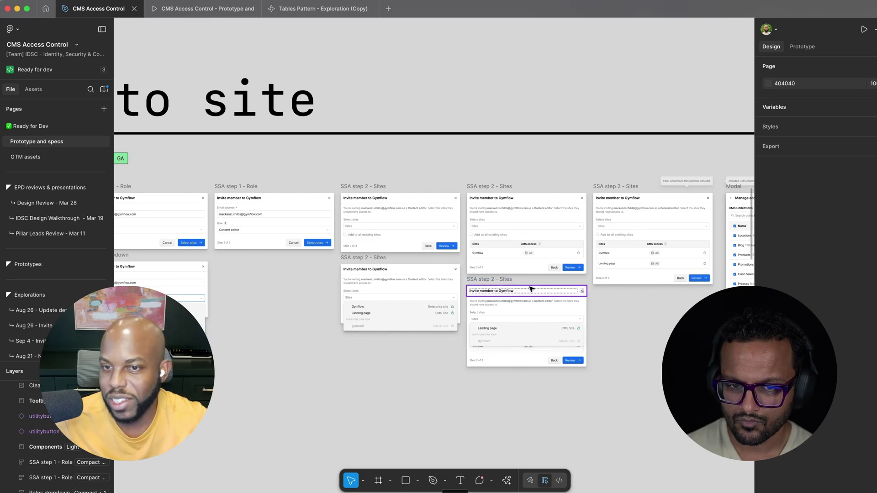
scroll(605, 307, "right", 5)
scroll(605, 306, "down", 3)
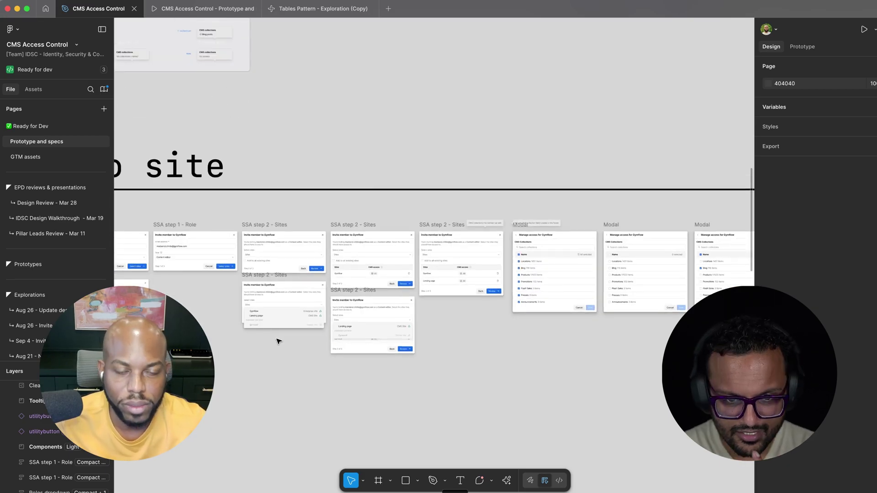
scroll(495, 337, "down", 3)
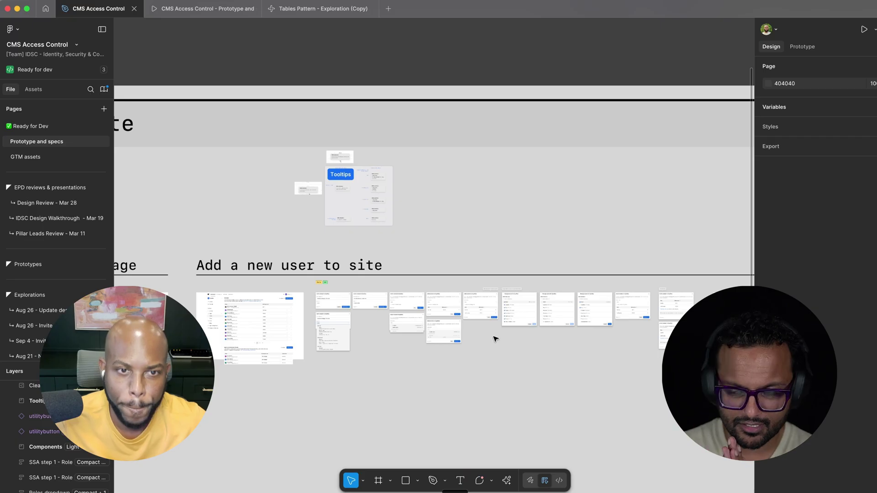
scroll(495, 339, "down", 2)
scroll(393, 261, "up", 5)
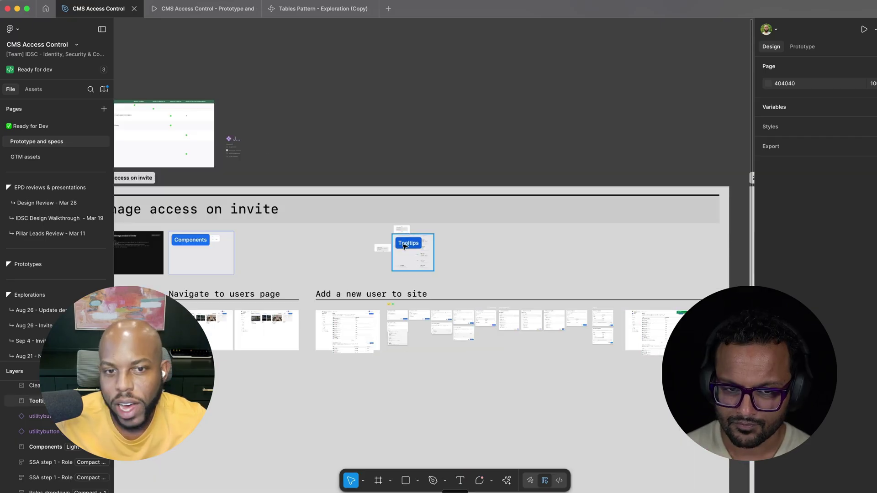
scroll(393, 261, "up", 5)
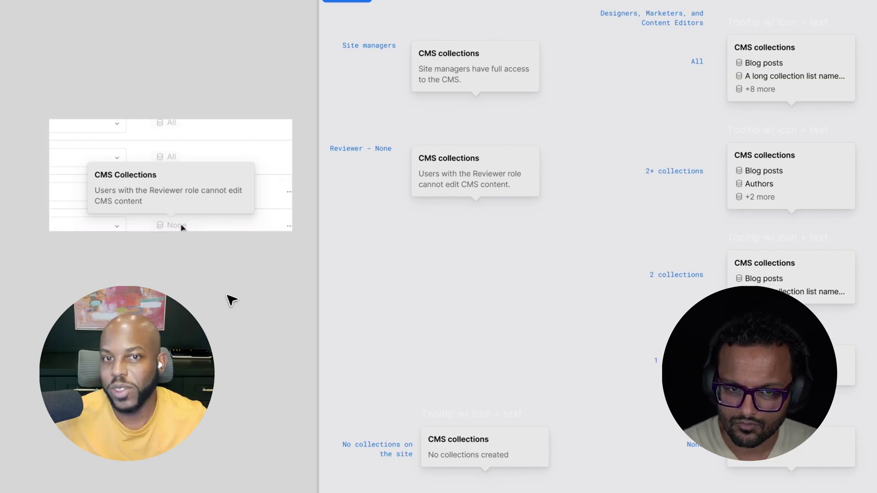
scroll(355, 72, "up", 5)
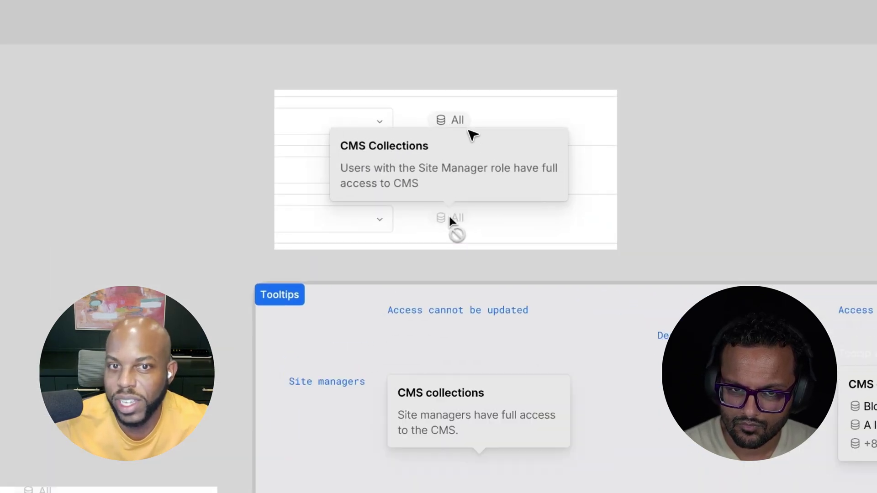
scroll(472, 134, "up", 3)
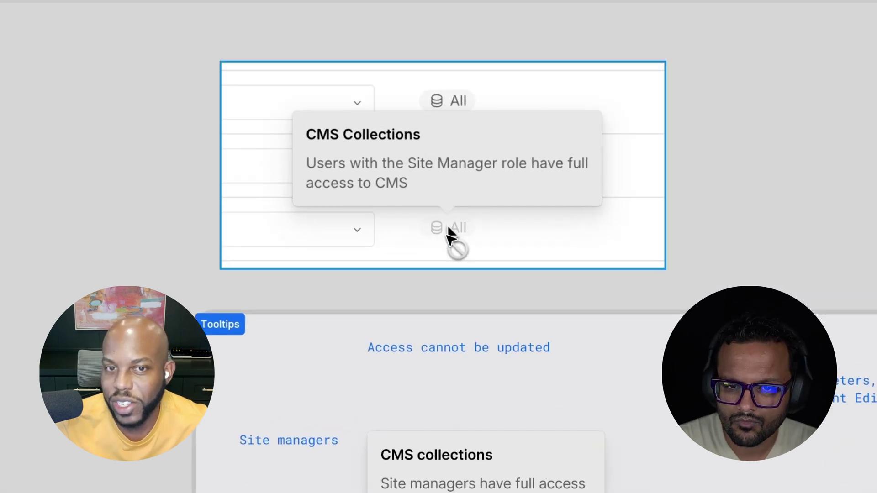
scroll(475, 242, "up", 1)
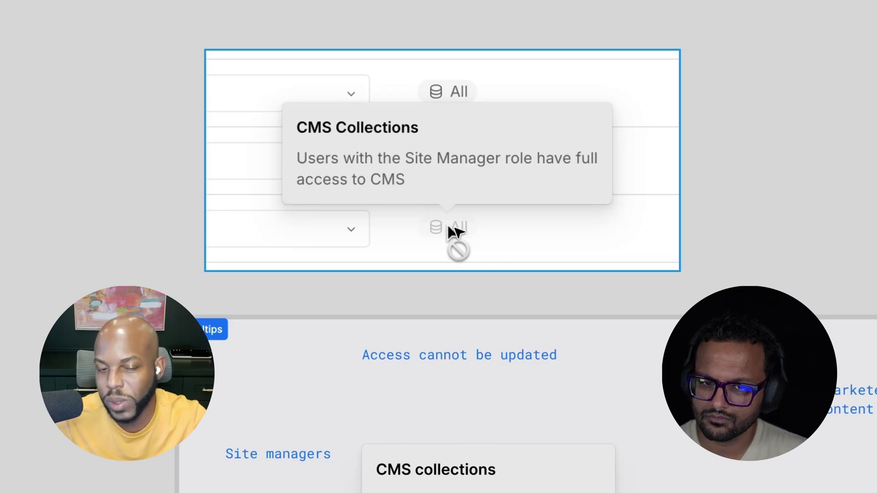
scroll(325, 204, "down", 5)
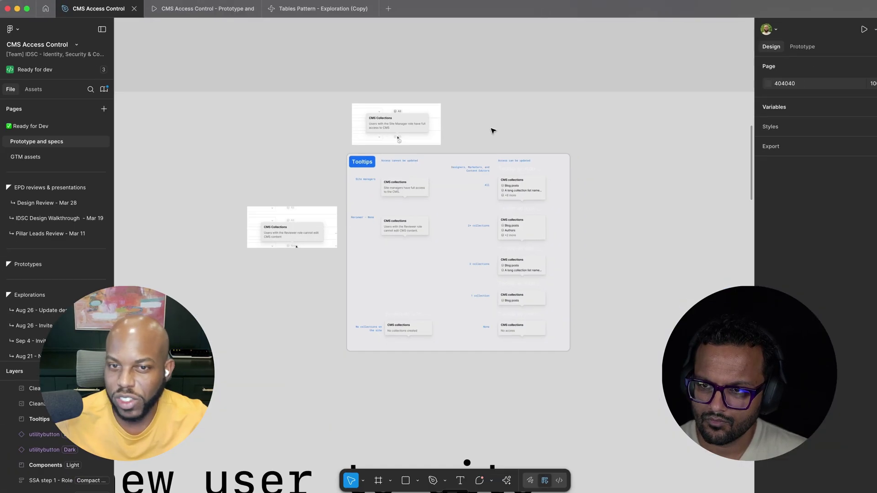
scroll(493, 190, "down", 5)
Pan and zoom around the Tooltips board and the Add a new user to site frames.
scroll(493, 131, "down", 3)
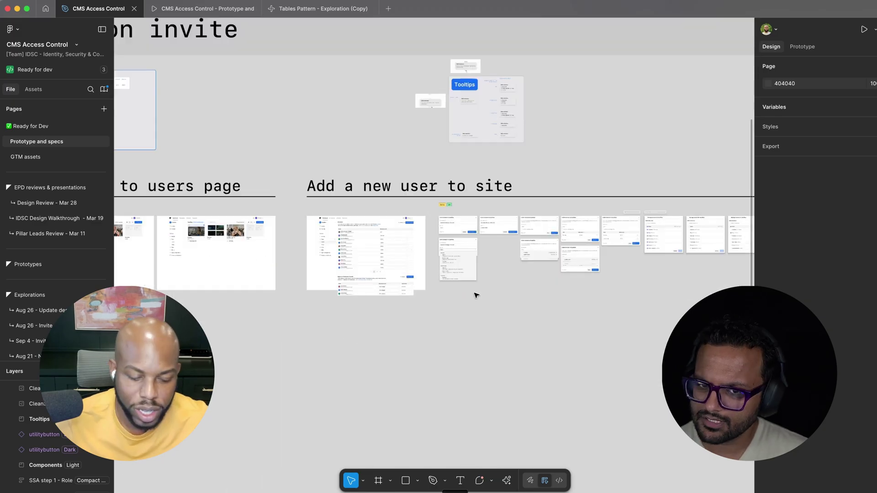
scroll(475, 288, "up", 5)
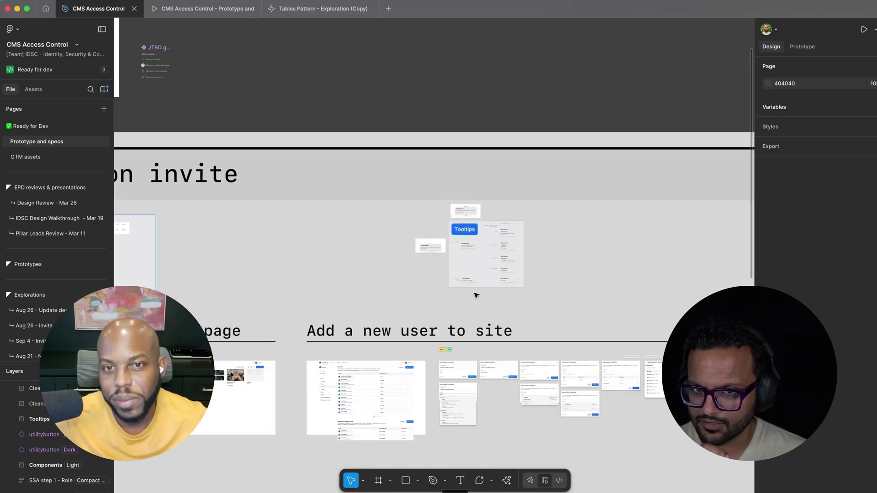
scroll(471, 259, "up", 5)
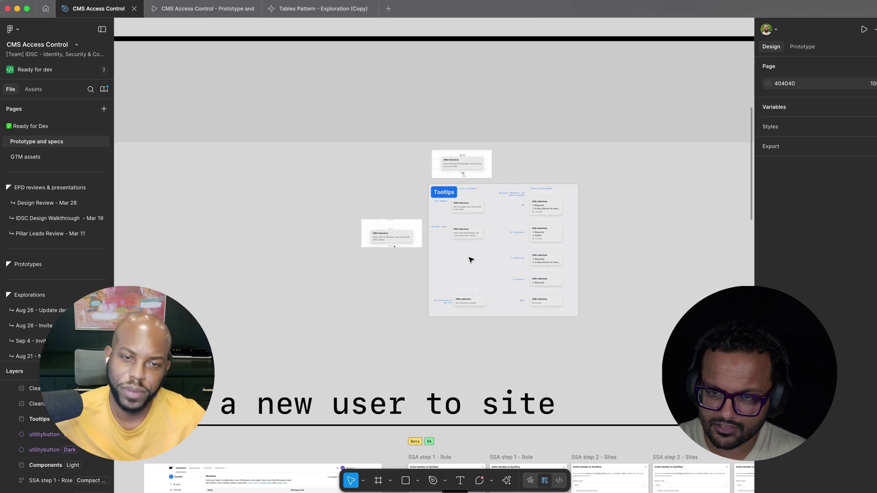
scroll(509, 161, "up", 3)
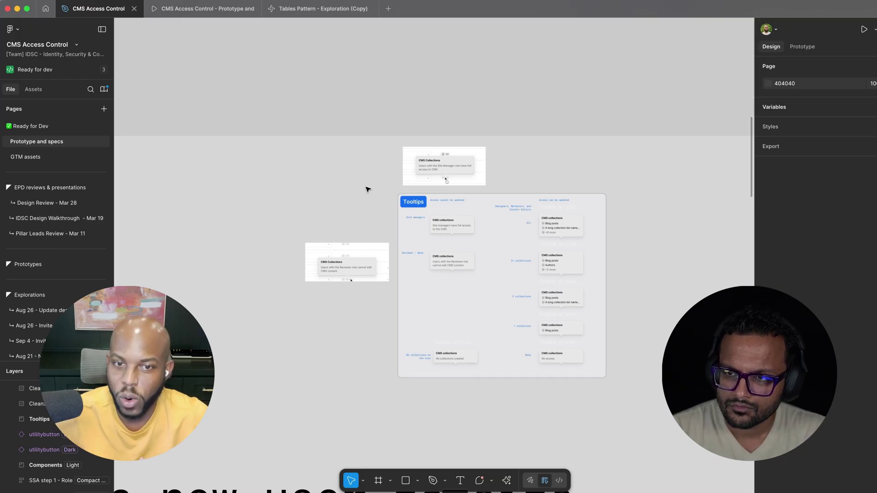
scroll(368, 189, "down", 5)
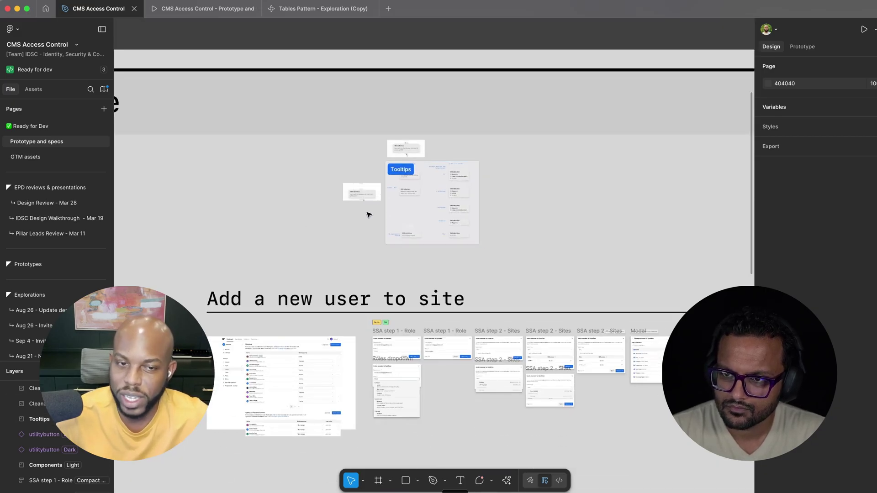
scroll(367, 223, "down", 3)
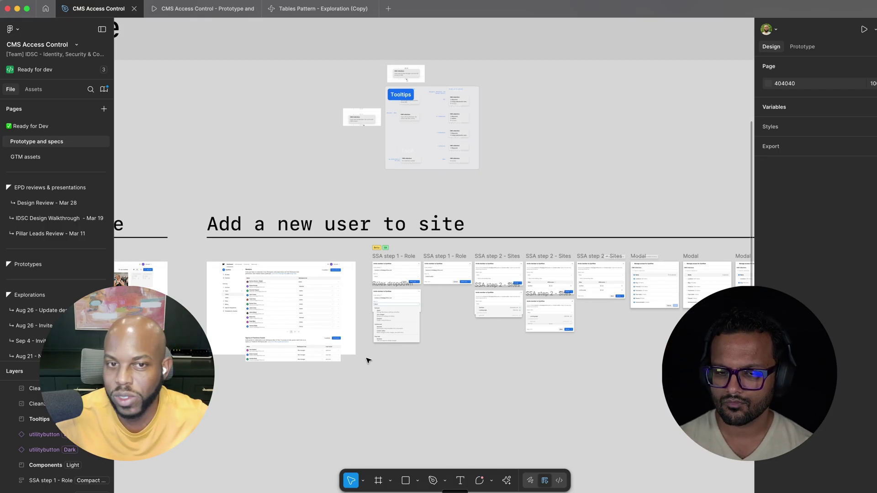
scroll(370, 190, "down", 1)
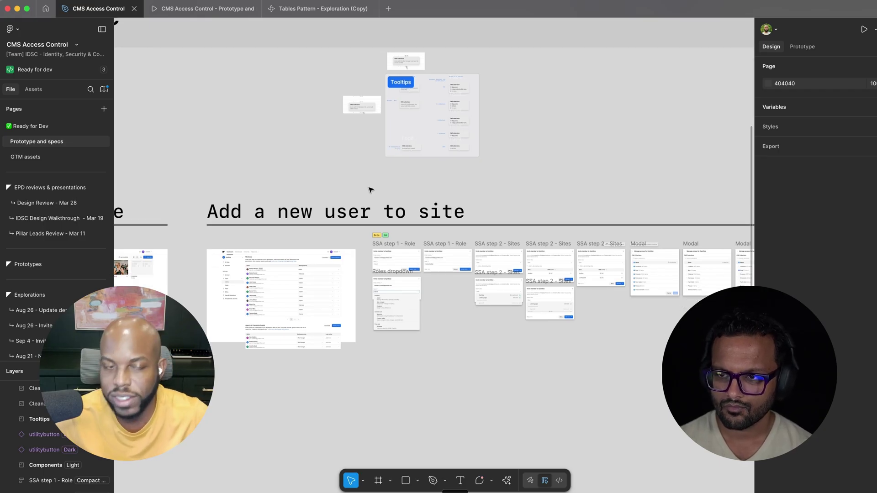
key("shift+y")
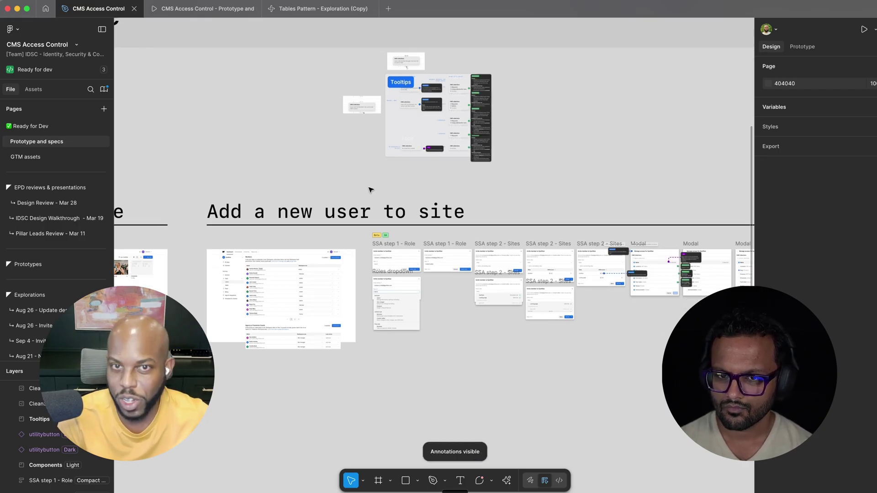
scroll(402, 182, "down", 2)
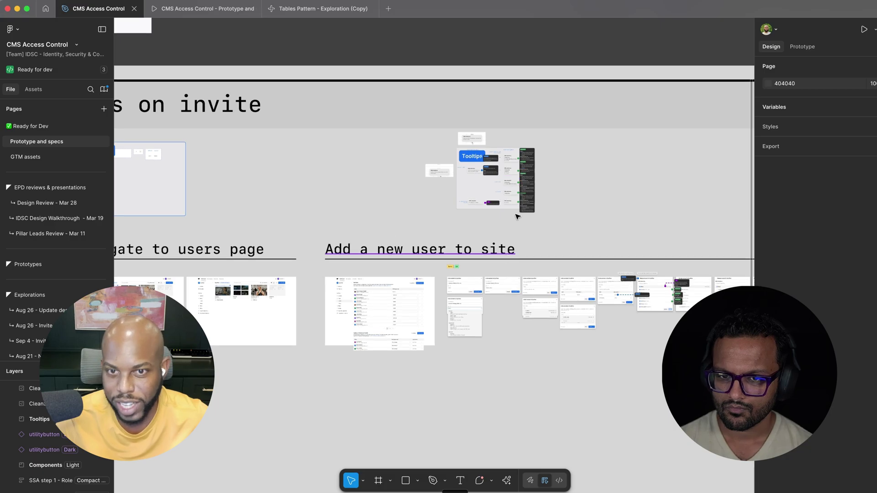
scroll(425, 153, "up", 5)
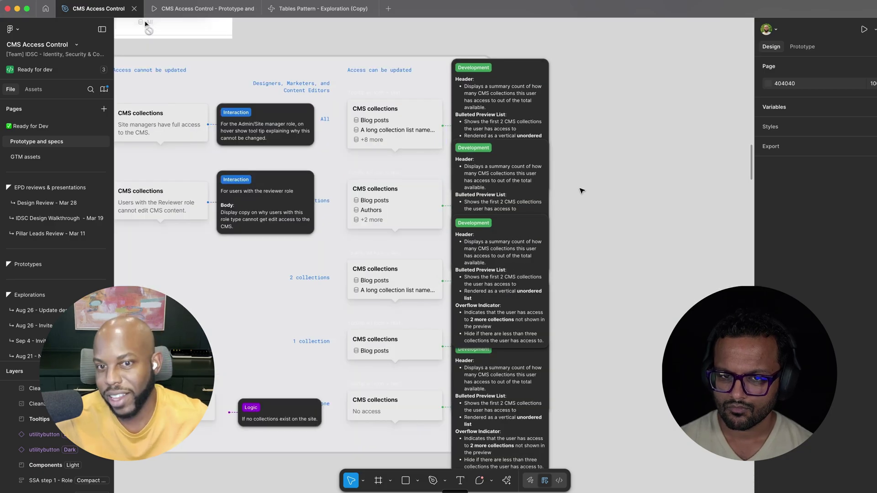
scroll(580, 189, "up", 3)
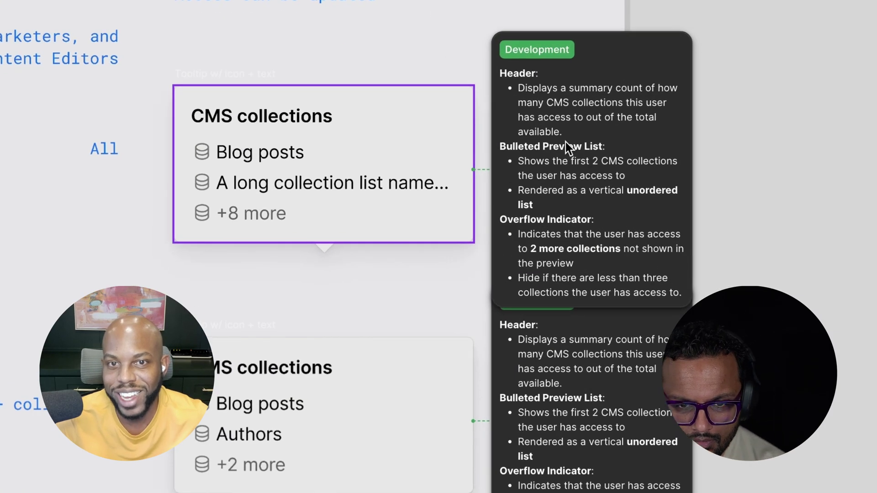
left_click(67, 233)
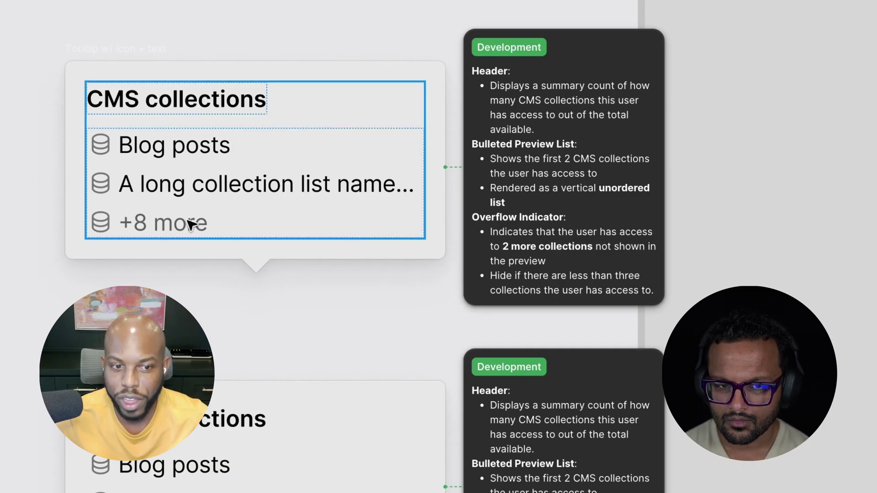
scroll(229, 457, "down", 10)
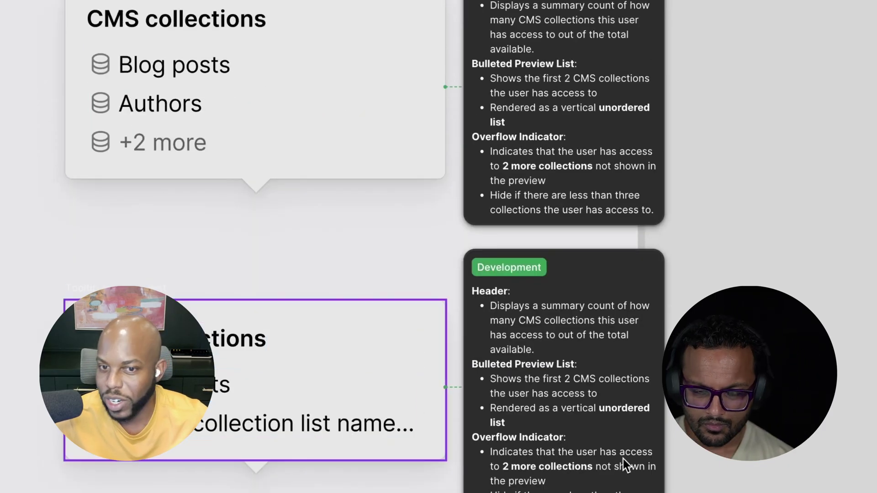
scroll(535, 418, "down", 3)
scroll(534, 417, "down", 3)
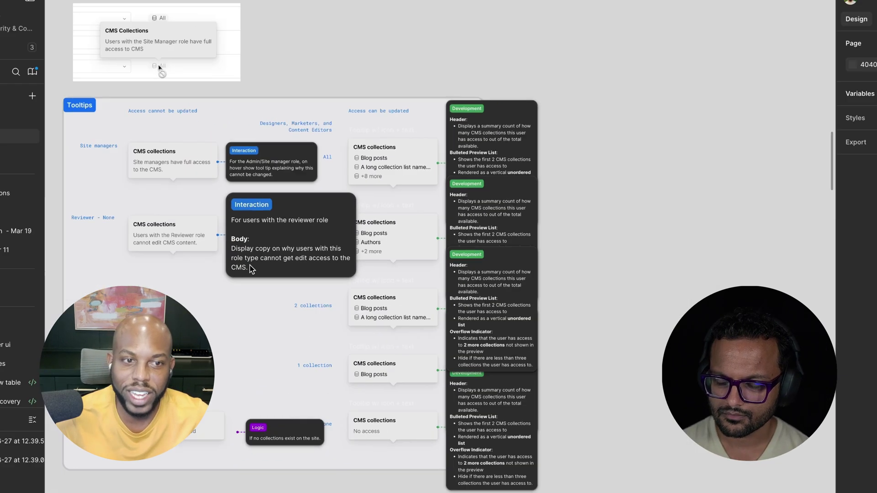
scroll(280, 248, "up", 2)
scroll(280, 248, "up", 5)
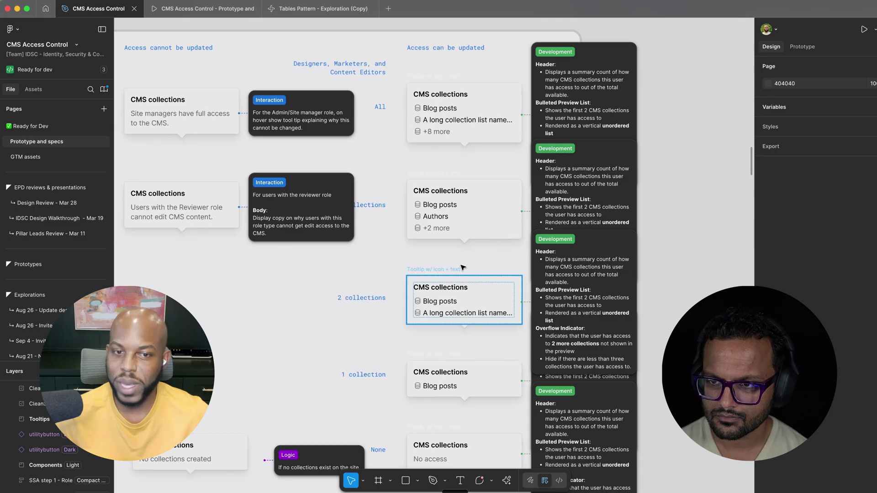
scroll(462, 268, "down", 5)
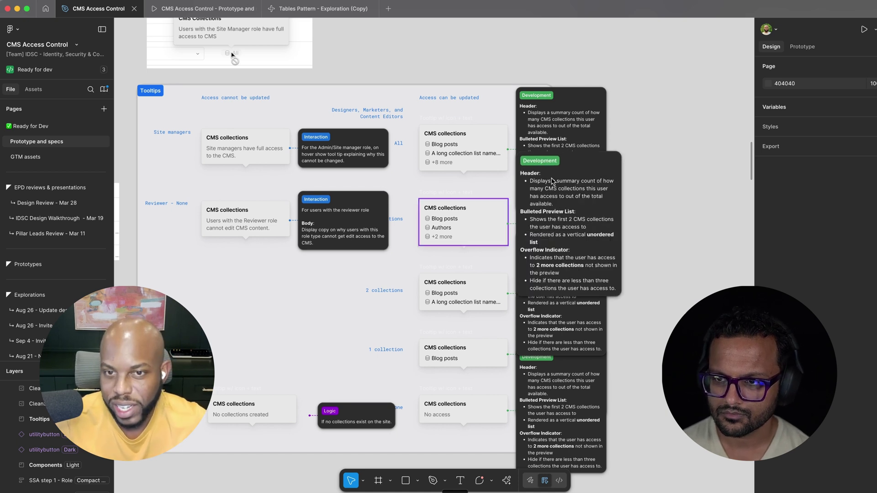
scroll(462, 228, "down", 5)
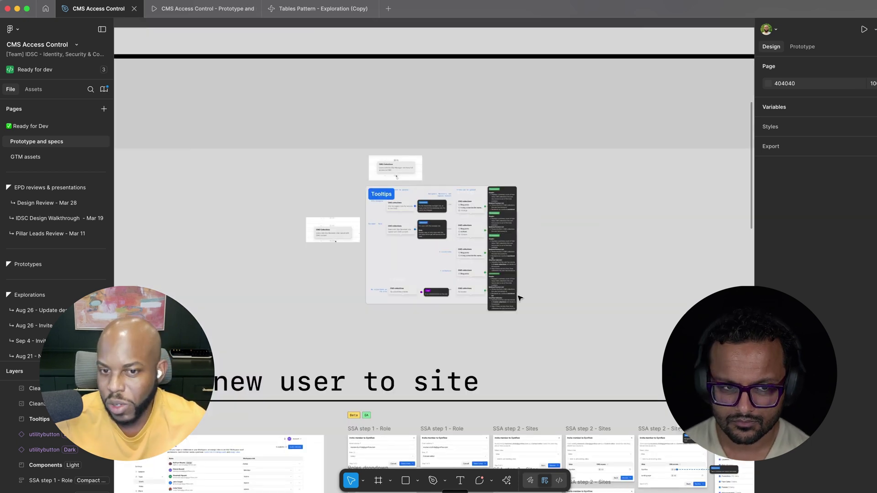
mouse_move(520, 299)
scroll(494, 224, "up", 5)
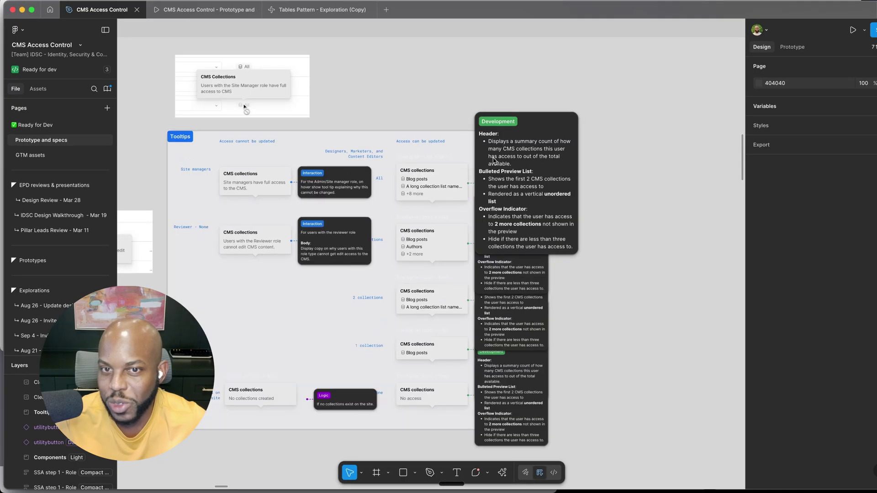
scroll(494, 160, "up", 1)
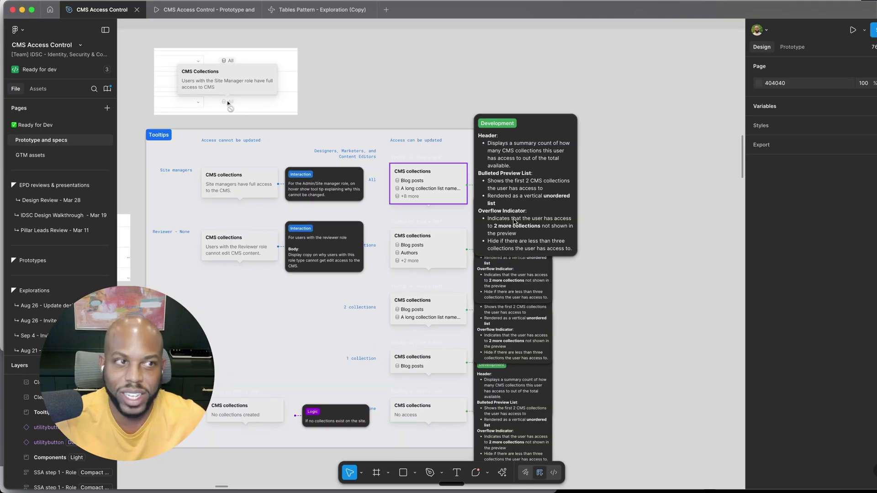
Search the asset library for 'note' and place an Annotate Sticky right of the Tooltips frame.
key("shift+i")
type("note")
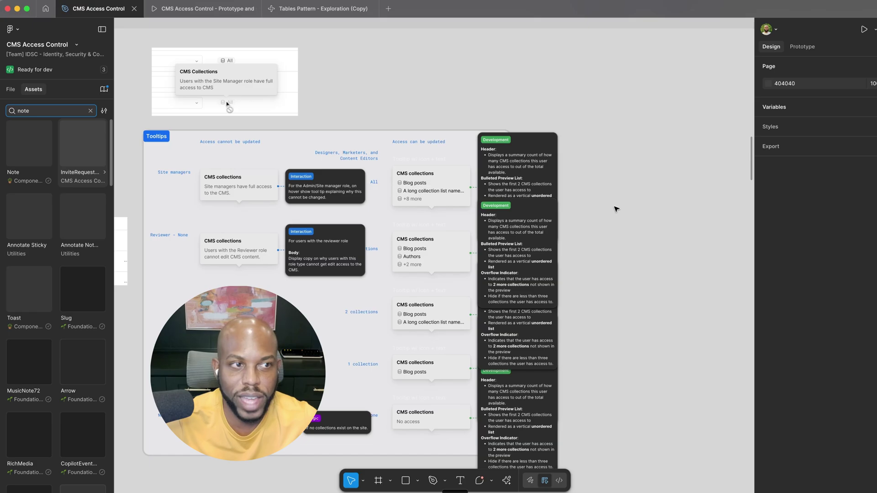
mouse_move(29, 216)
left_mouse_down()
mouse_move(151, 253)
mouse_move(662, 234)
left_mouse_up()
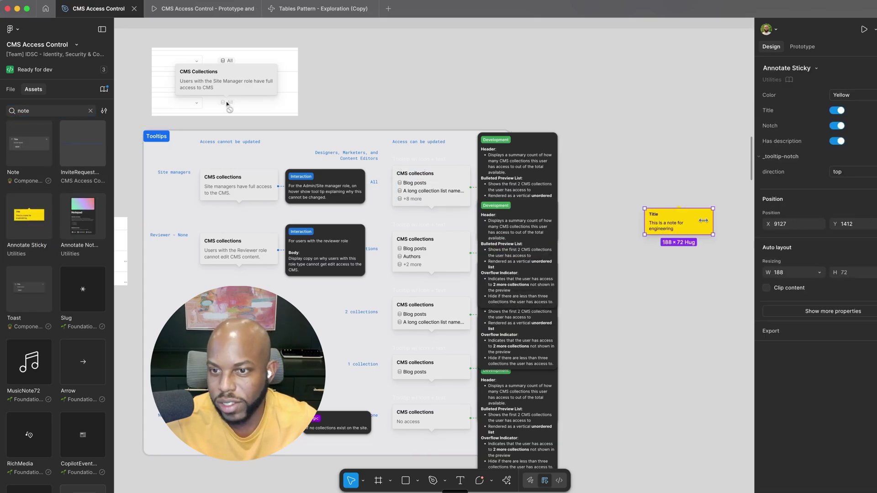
Select the yellow Annotate Sticky note and delete it.
scroll(704, 220, "up", 3)
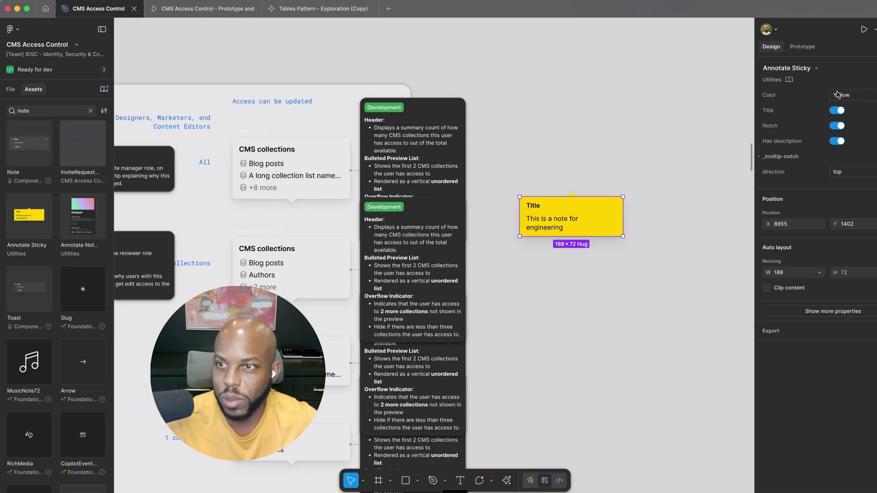
left_click(550, 165)
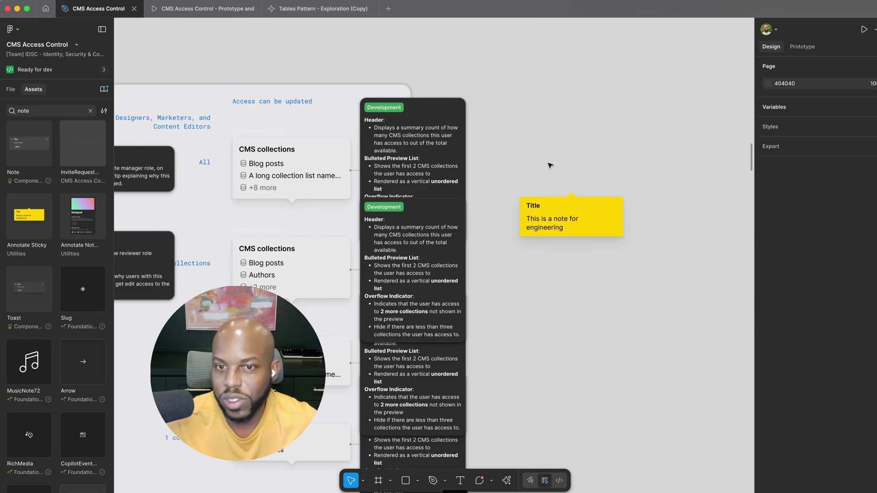
left_click(554, 210)
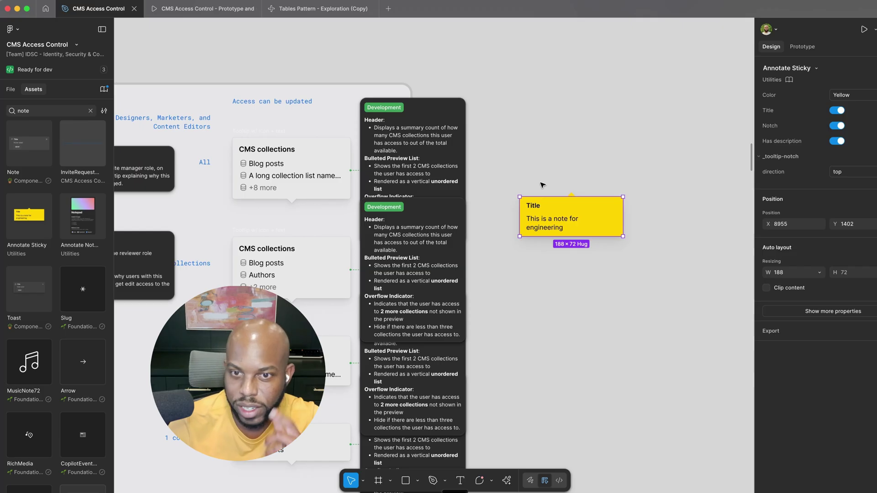
left_click(523, 174)
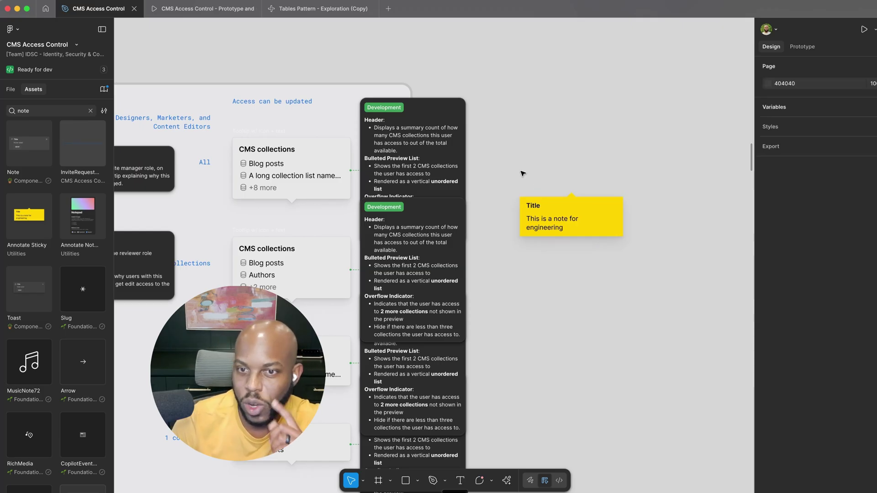
scroll(557, 169, "down", 5)
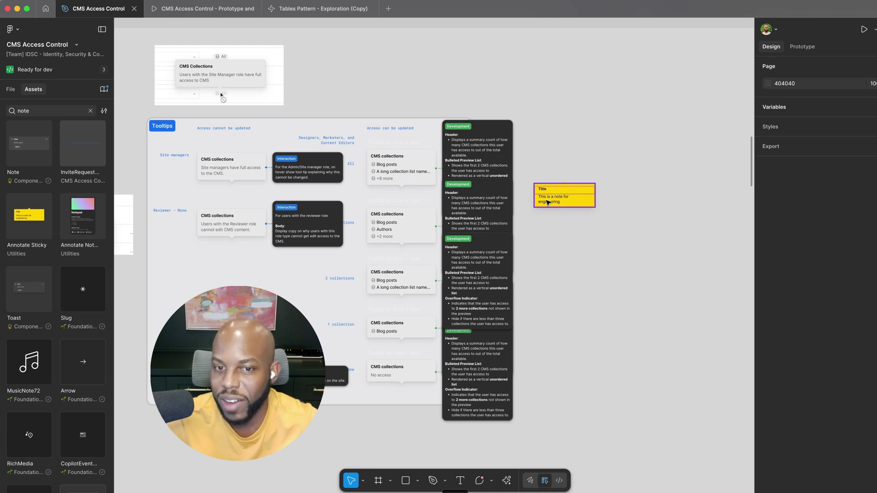
scroll(461, 208, "up", 3)
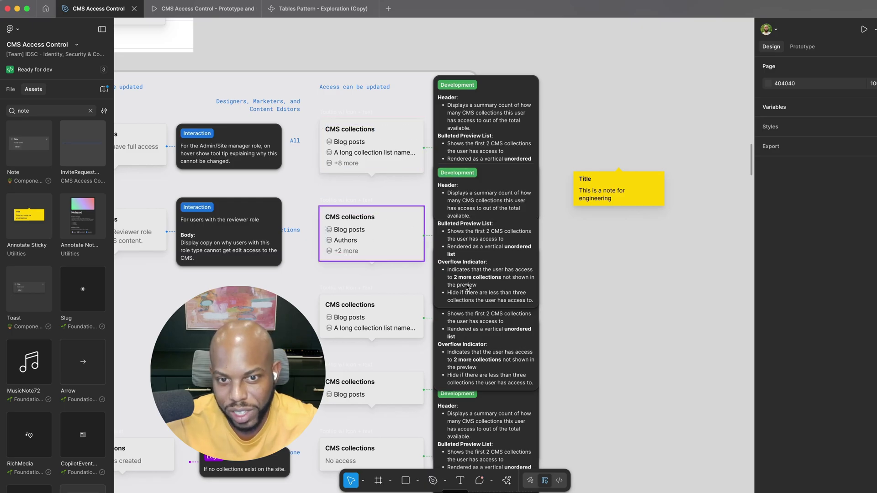
left_click(607, 178)
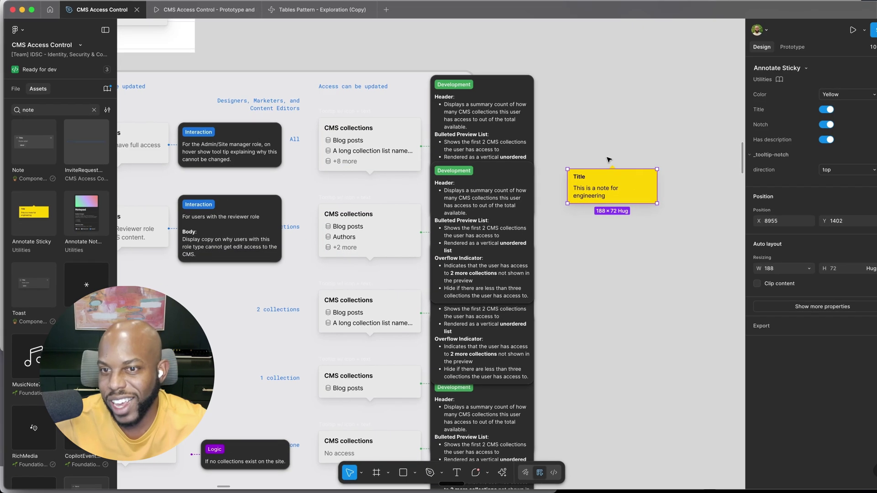
key("Delete")
scroll(607, 170, "down", 5)
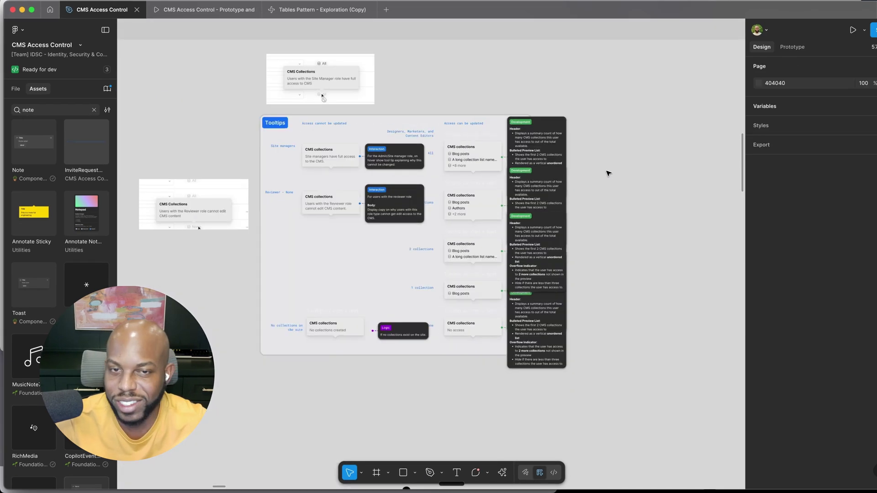